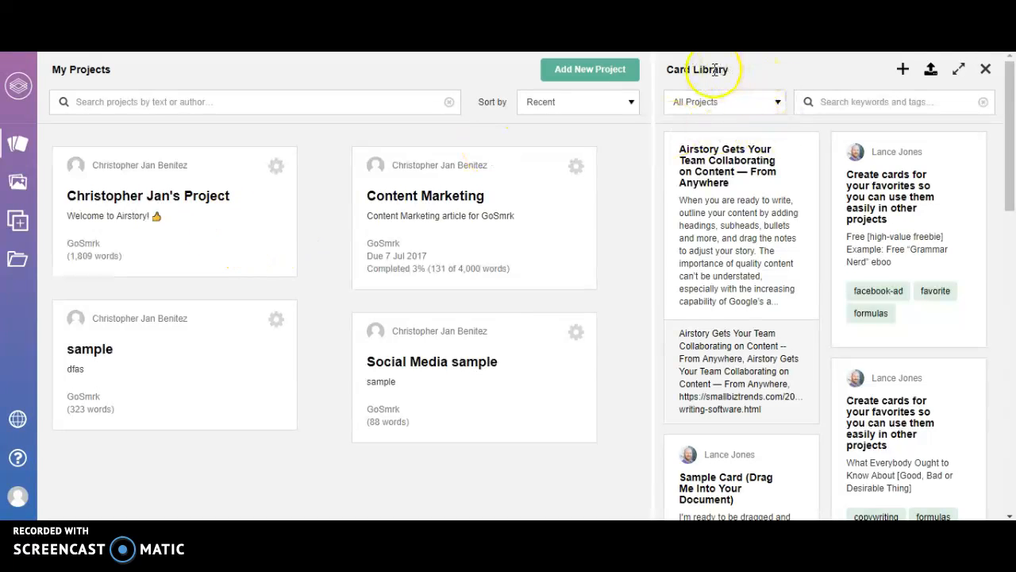
Step: Open the first project in the list and read through its welcome document
mouse_move(882, 186)
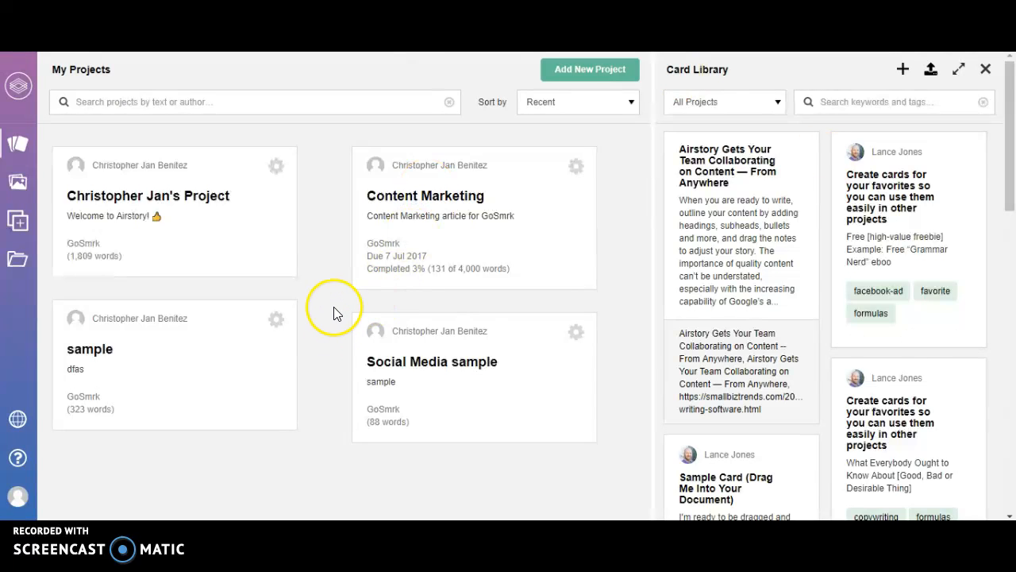
left_click(199, 204)
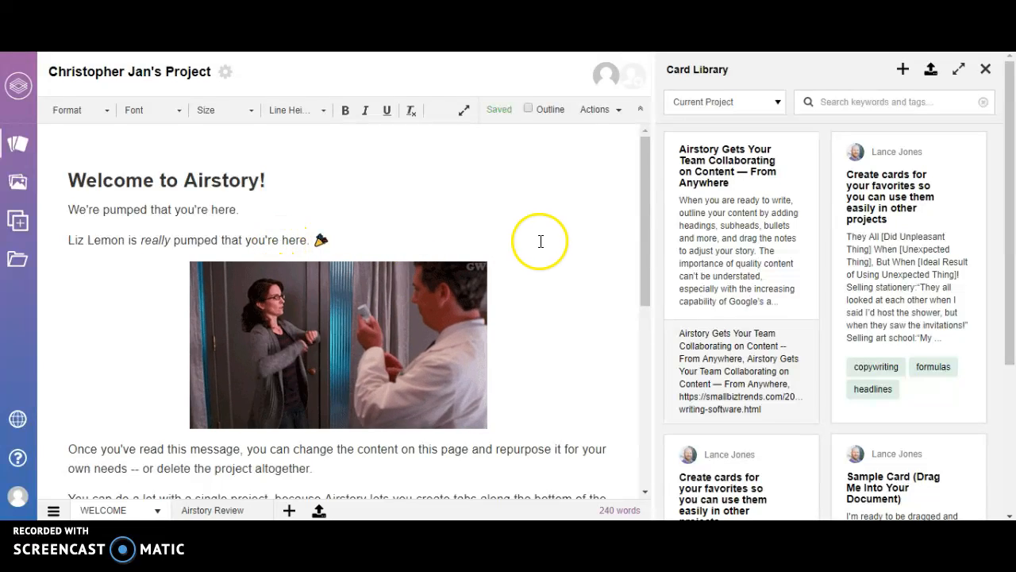
left_click_drag(645, 240, 631, 363)
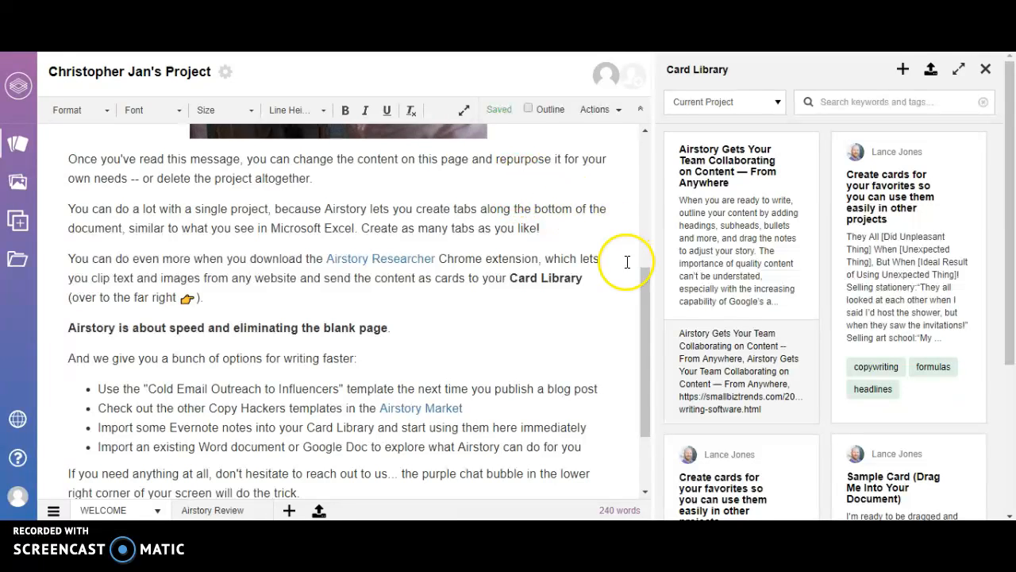
left_click_drag(643, 276, 655, 150)
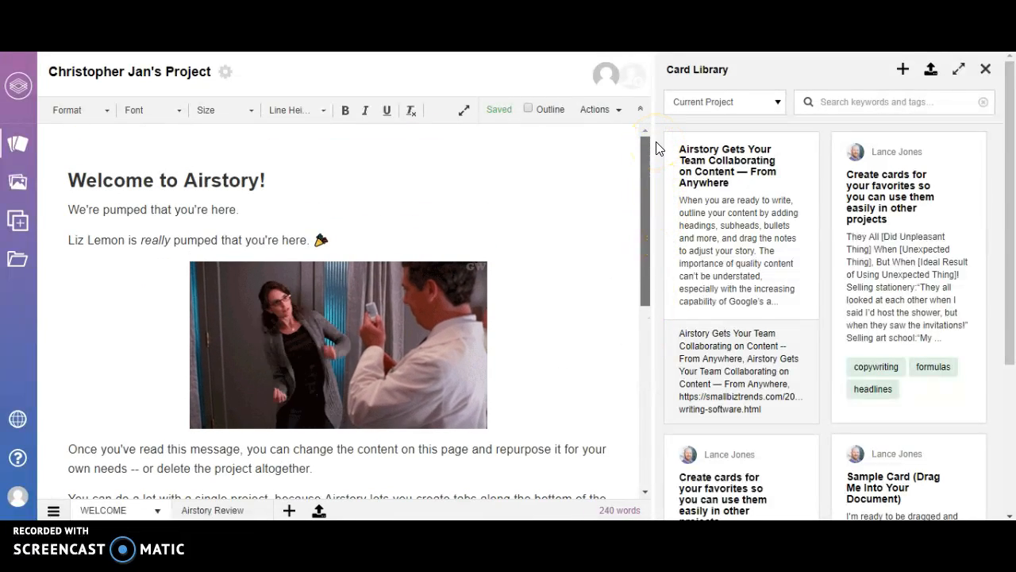
left_click(443, 359)
left_click(617, 278)
left_click_drag(646, 270, 504, 302)
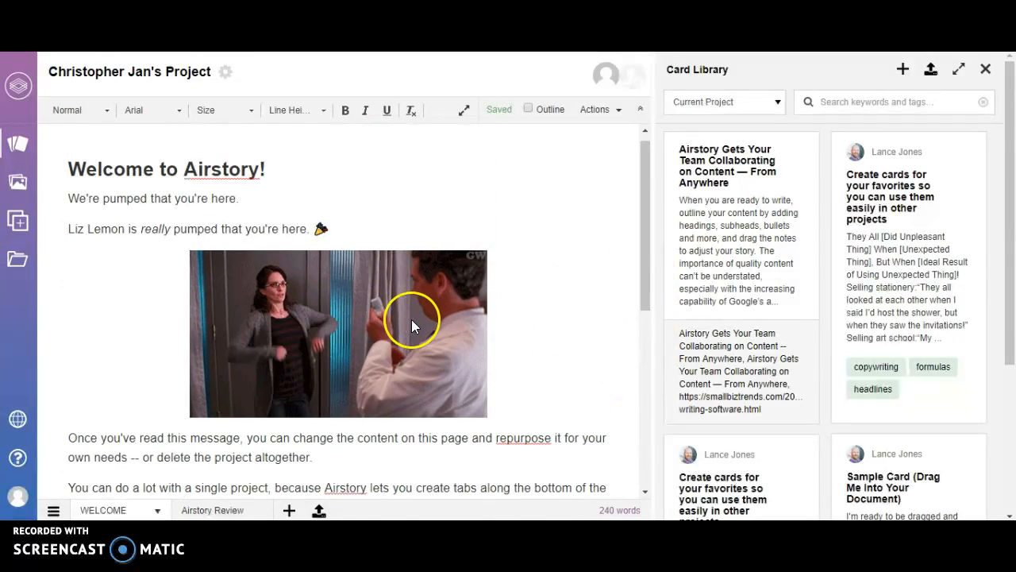
mouse_move(646, 262)
left_mouse_down()
mouse_move(617, 472)
mouse_move(616, 358)
mouse_move(643, 265)
left_mouse_up()
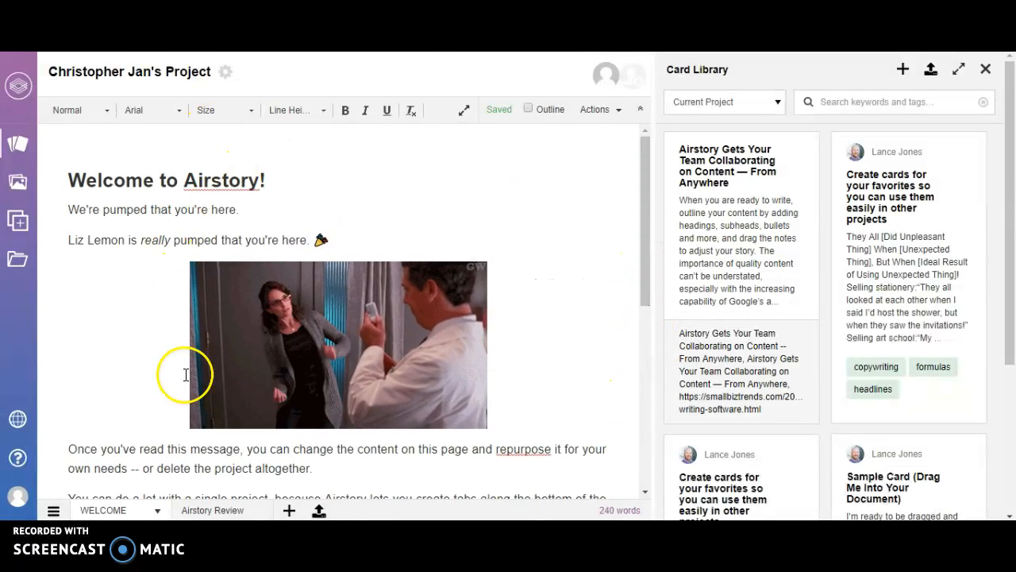
Step: Open the Airstory Review document and examine the available paragraph formats, fonts and font sizes
left_click(207, 512)
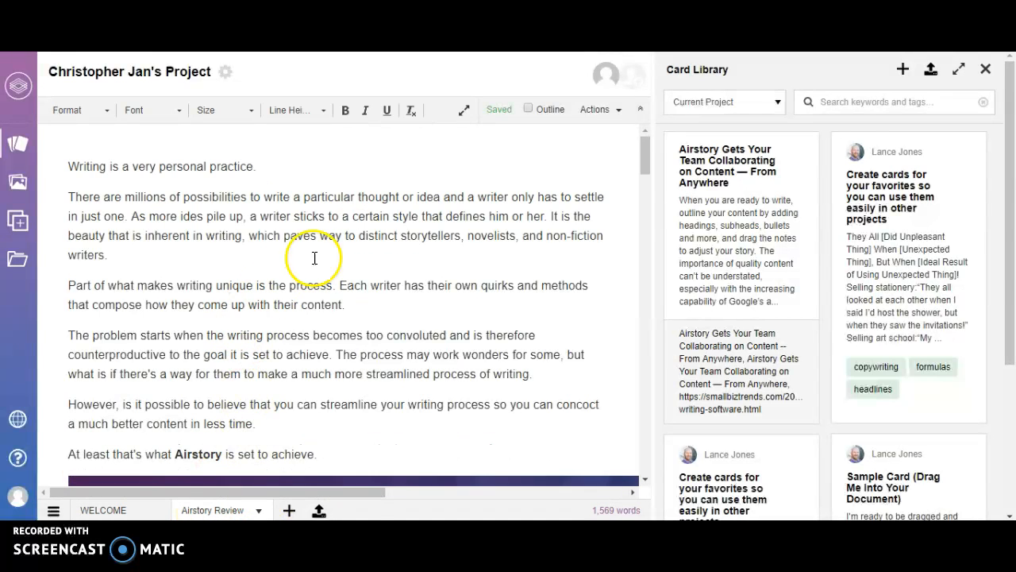
mouse_move(645, 159)
left_mouse_down()
mouse_move(642, 465)
mouse_move(660, 290)
mouse_move(660, 163)
mouse_move(645, 151)
left_mouse_up()
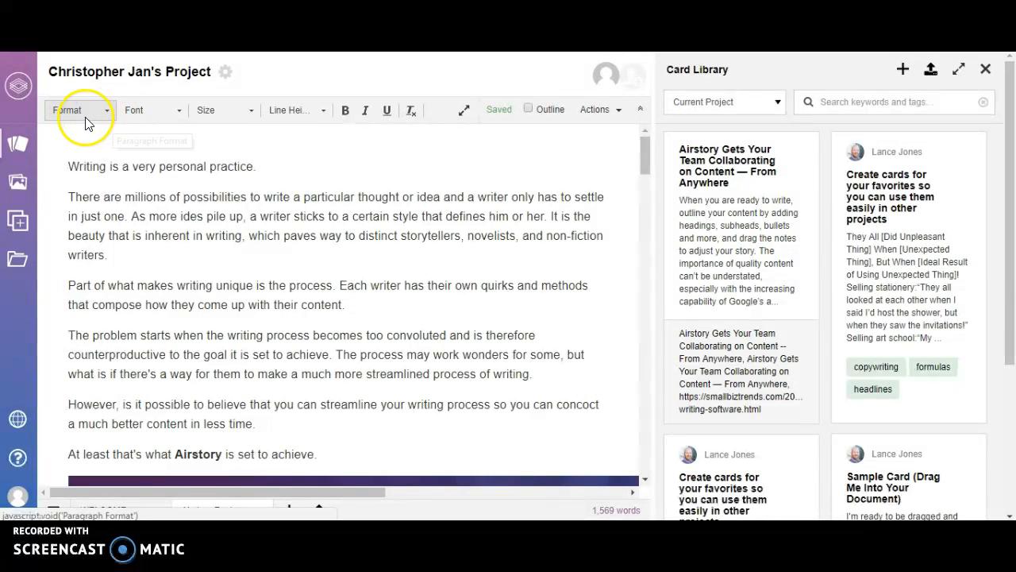
left_click(111, 114)
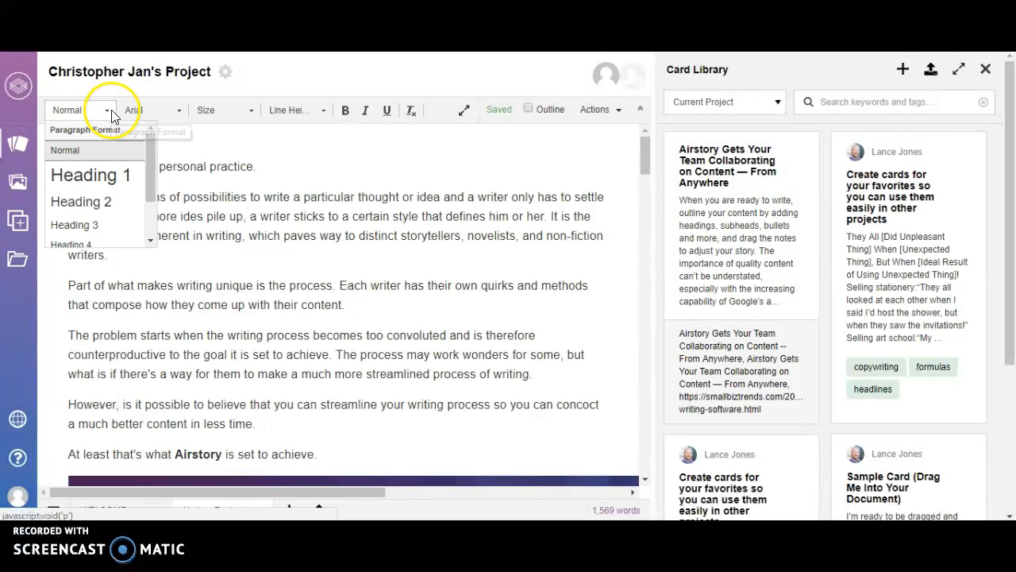
left_click(166, 111)
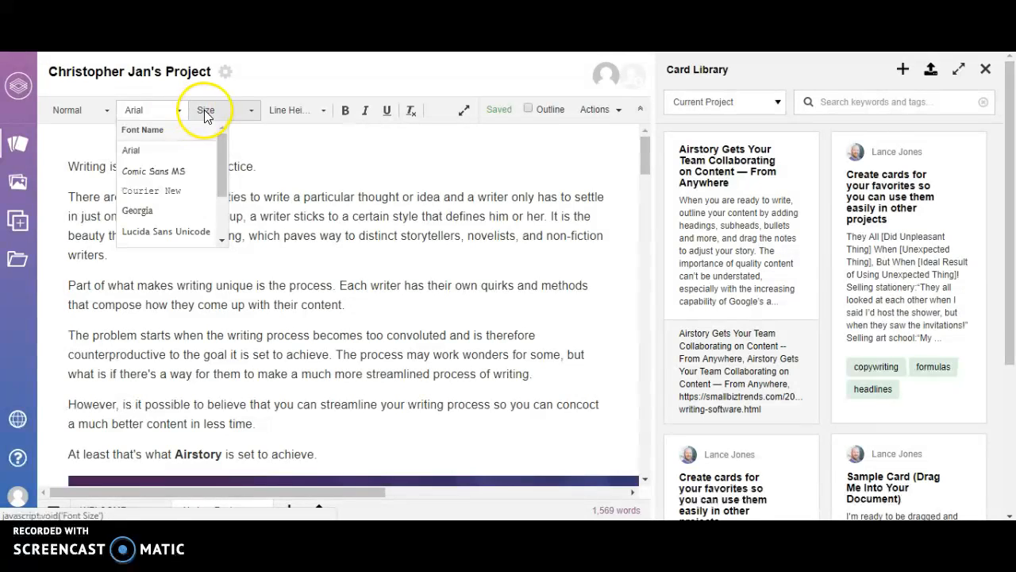
left_click(255, 112)
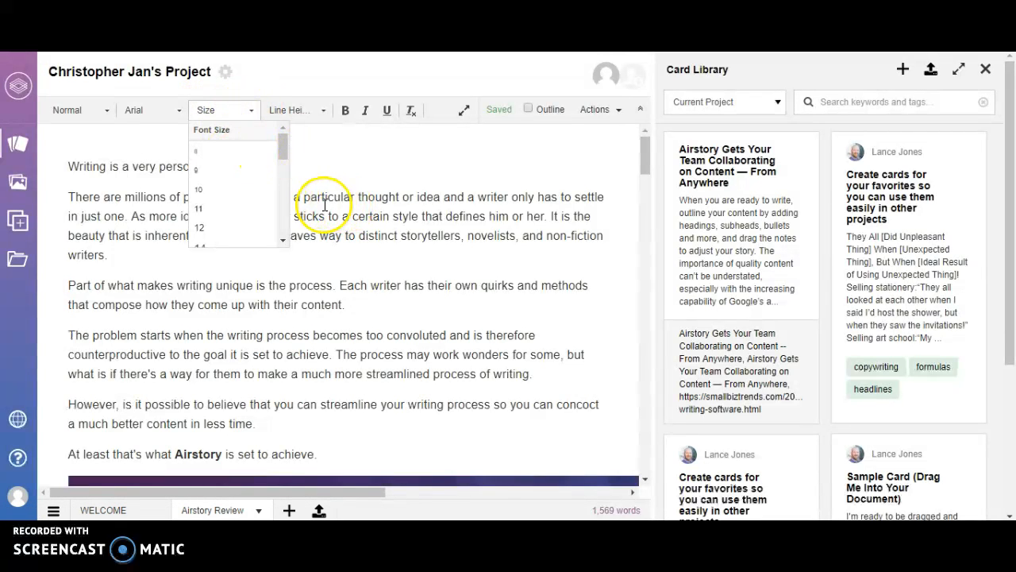
left_click(362, 141)
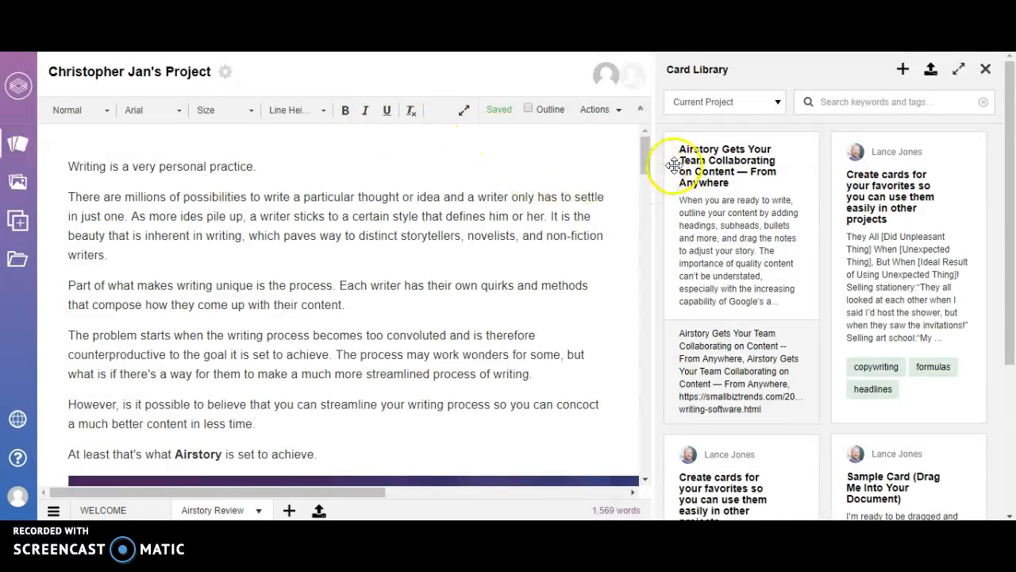
Step: Show the review as an outline and move the "How to judge Airstory?" section to the end, below Conclusion
left_click(528, 110)
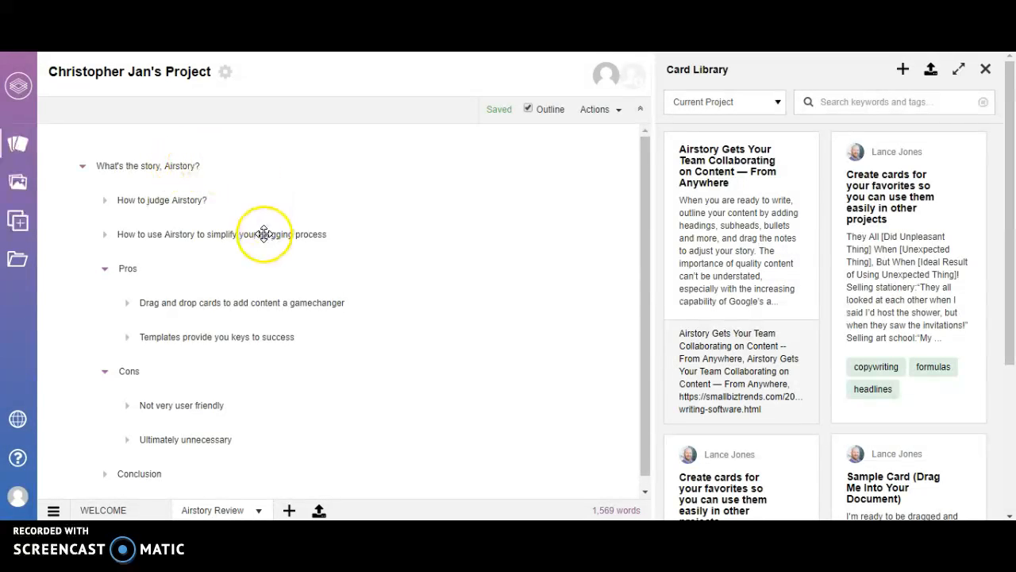
left_click(179, 165)
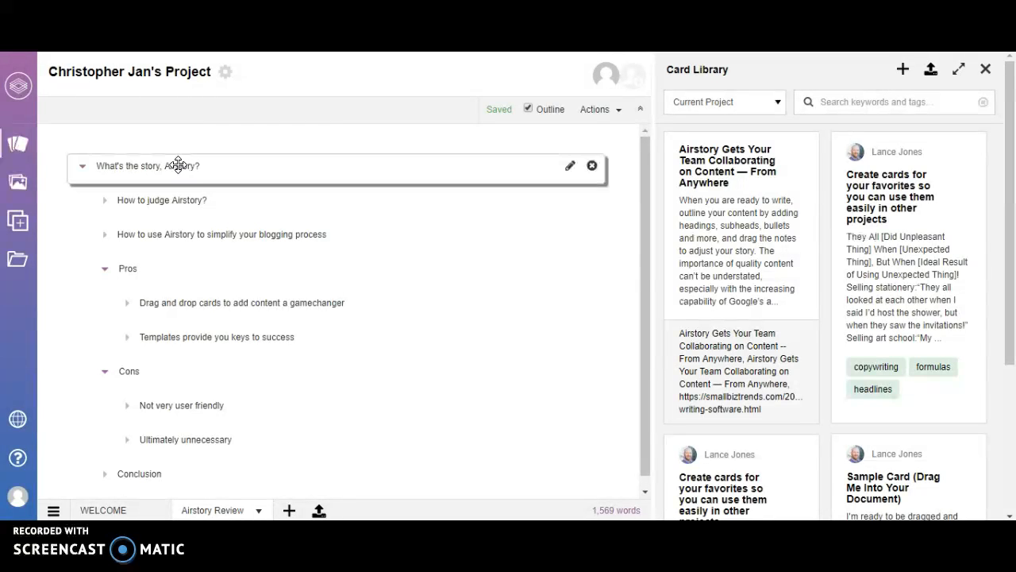
left_click_drag(179, 165, 152, 456)
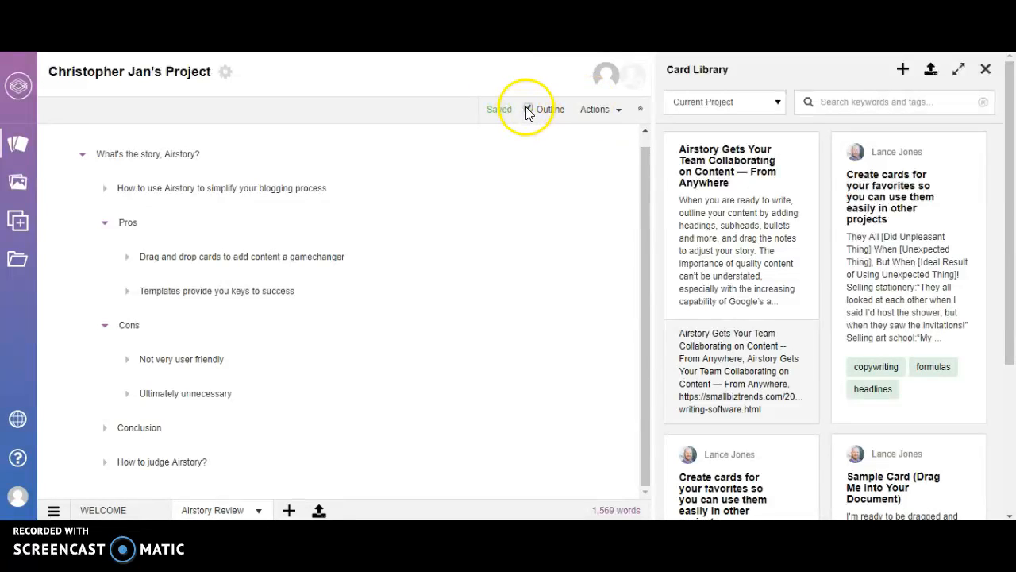
Step: Return to the full text and examine where the "How to judge Airstory?" heading sits at the document's end
left_click(528, 109)
left_click_drag(643, 155, 644, 271)
left_click_drag(643, 279, 644, 467)
left_click_drag(270, 466, 306, 465)
left_click(81, 462)
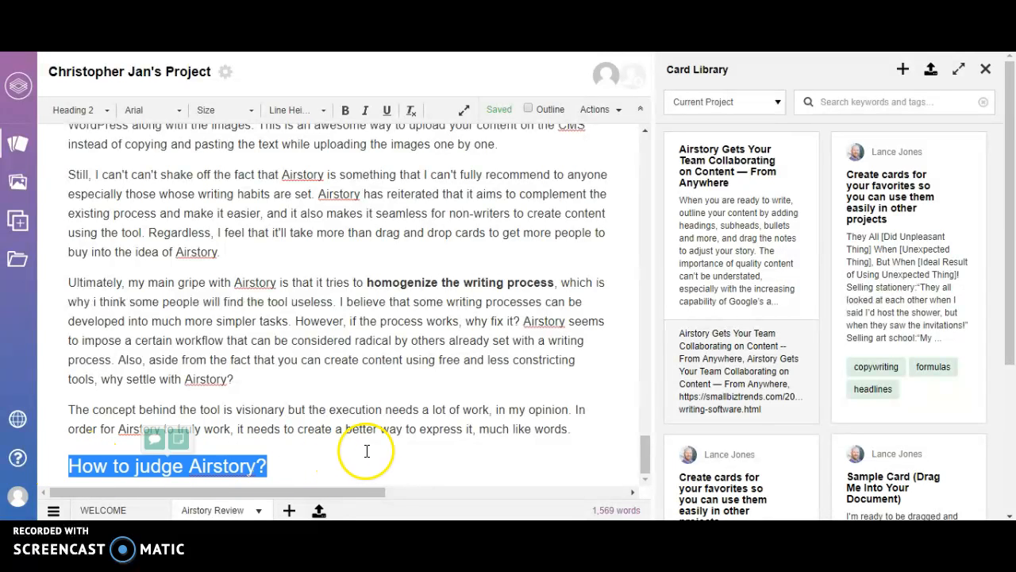
left_click(341, 462)
left_click_drag(642, 452, 654, 102)
left_click(671, 101)
Step: In the outline, move "How to judge Airstory?" to just above Pros and check its place in the full text
left_click(526, 111)
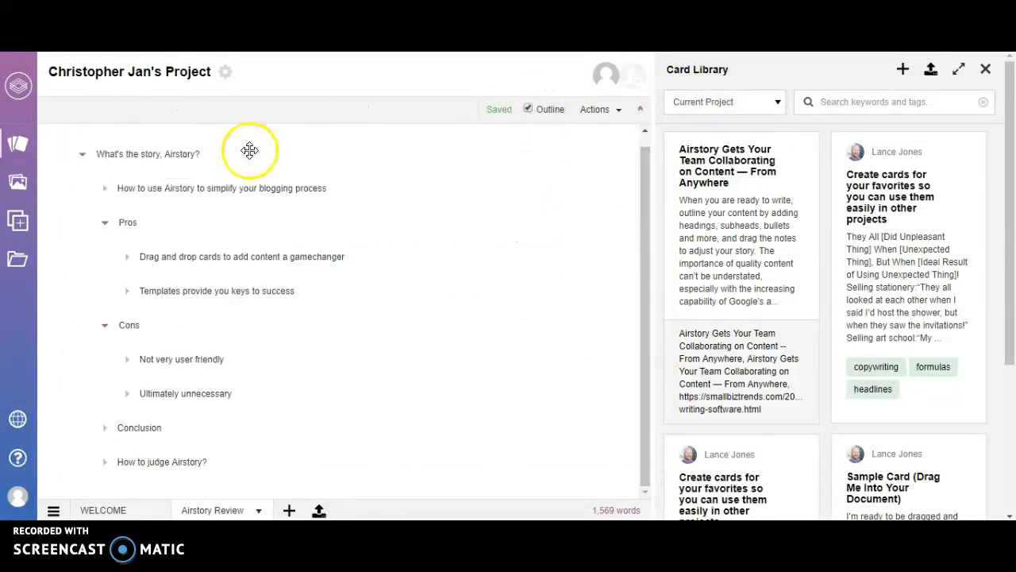
left_click_drag(143, 461, 397, 175)
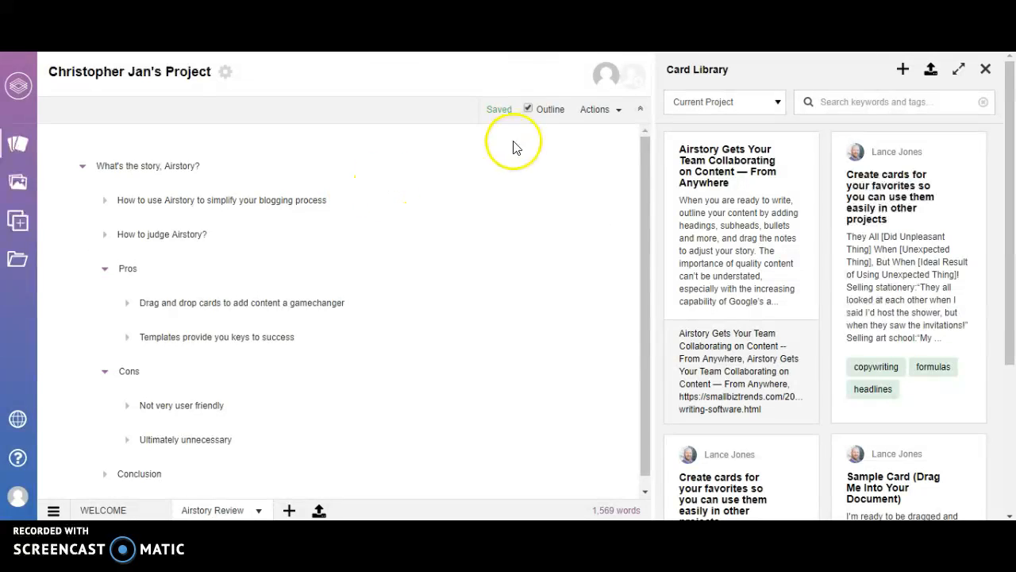
left_click(527, 111)
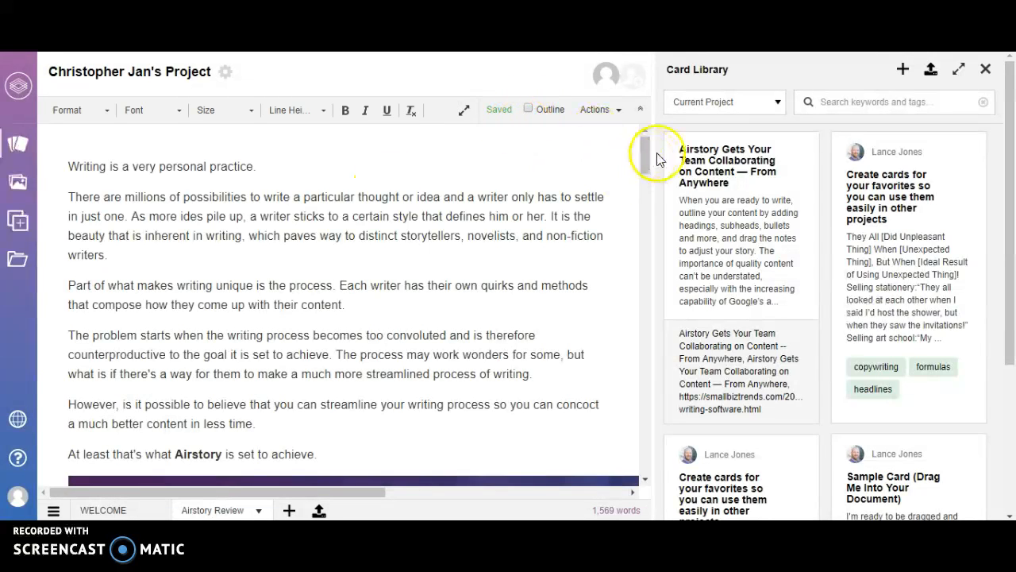
left_click_drag(650, 159, 627, 275)
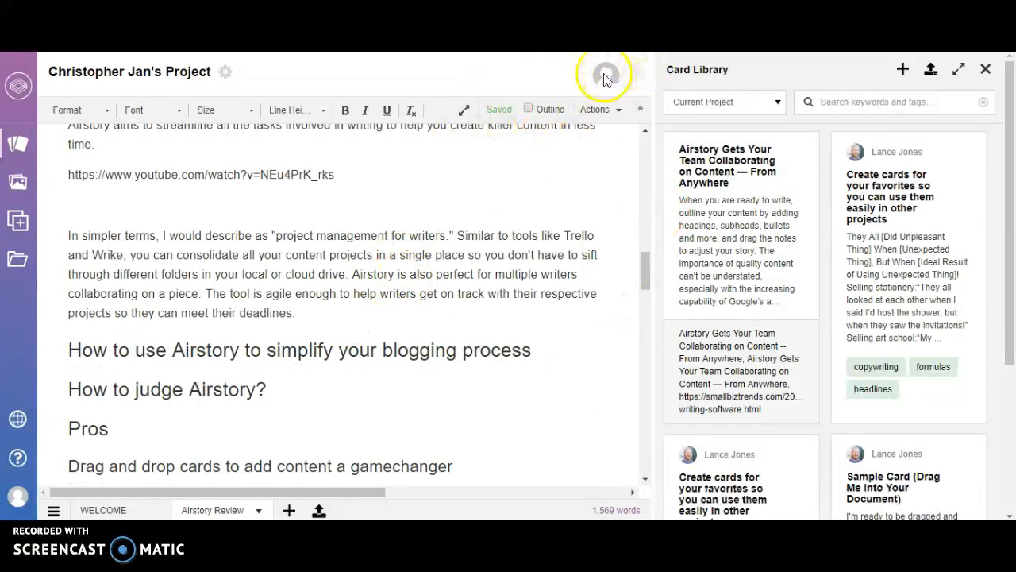
Step: Review the section order in the outline once more and return to the start of the full document text
left_click(532, 110)
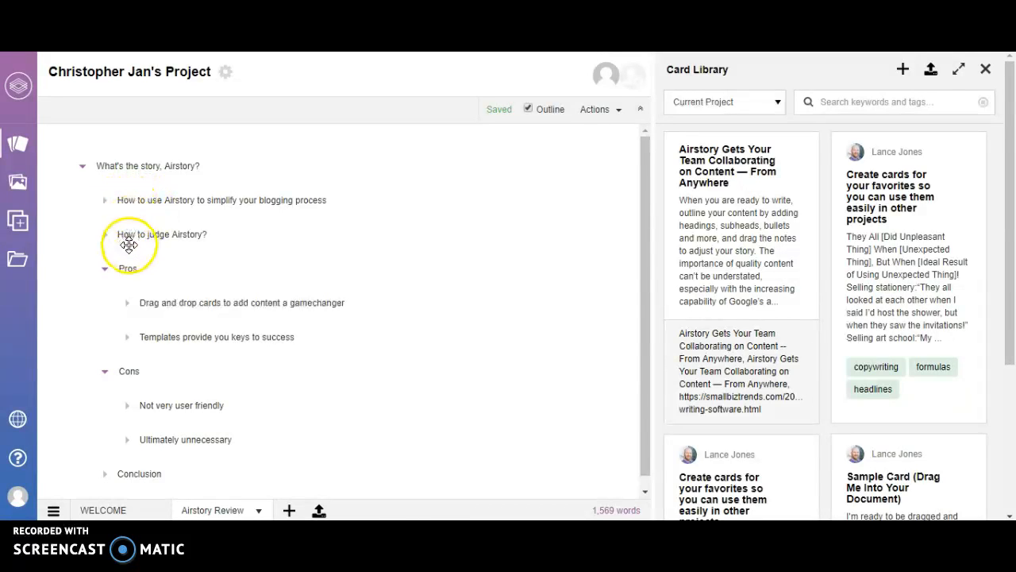
left_click(527, 110)
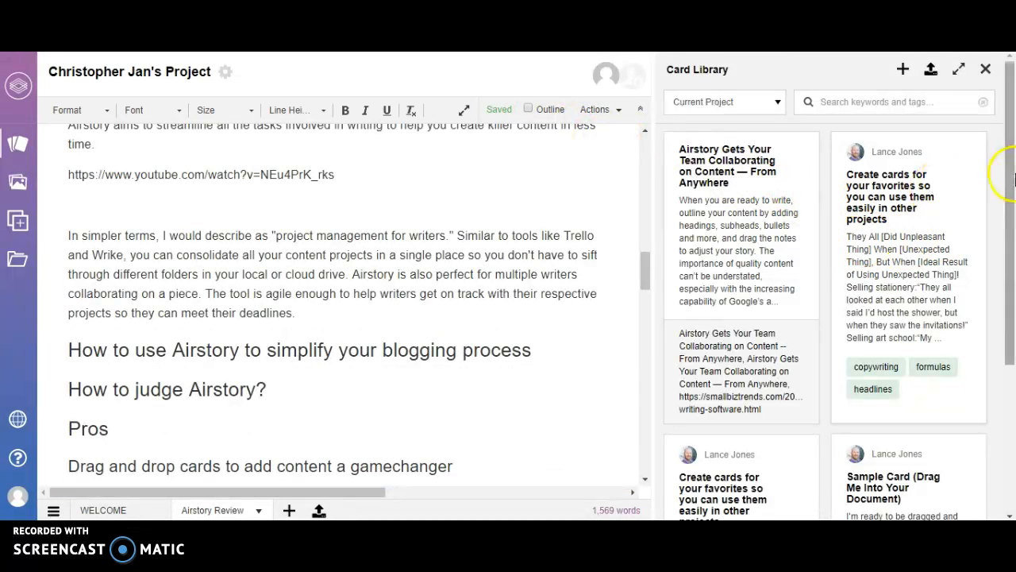
left_click_drag(1010, 179, 990, 131)
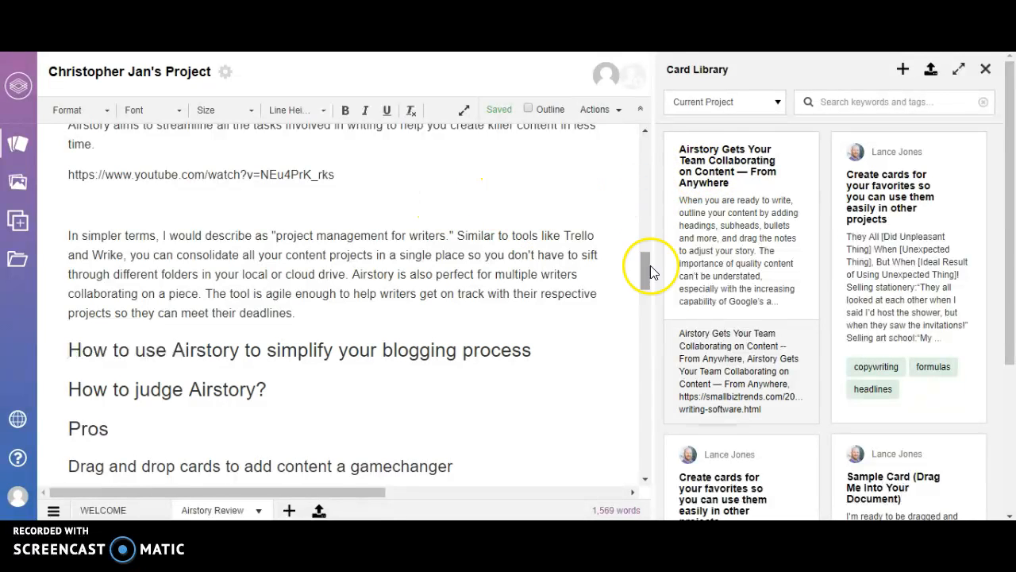
scroll(649, 266, "up", 1)
left_click_drag(650, 266, 653, 143)
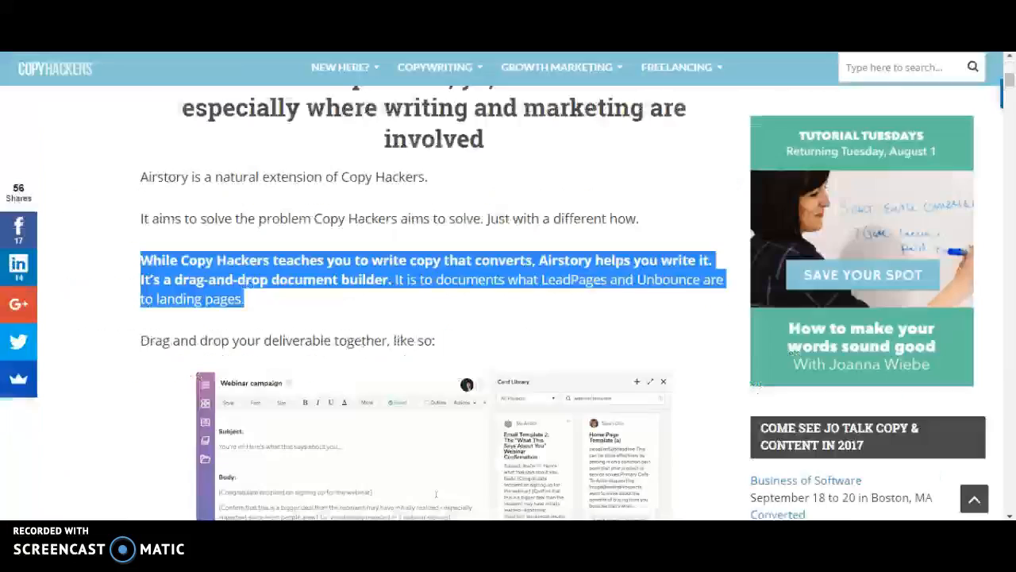
Step: Capture the highlighted "While Copy Hackers teaches you to write copy that converts" passage of the Copy Hackers article with Airstory Researcher
scroll(664, 130, "up", 2)
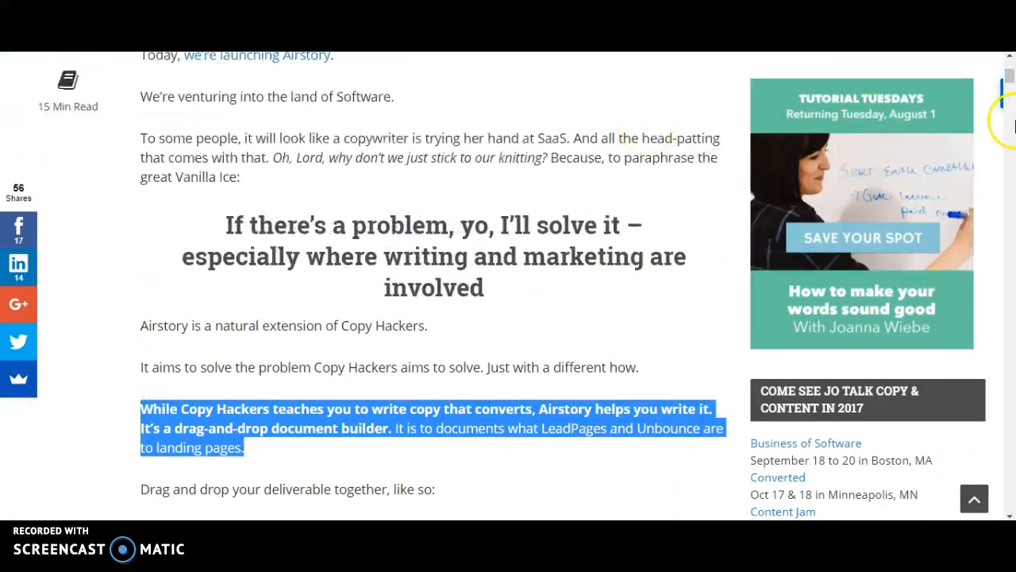
scroll(1010, 80, "down", 2)
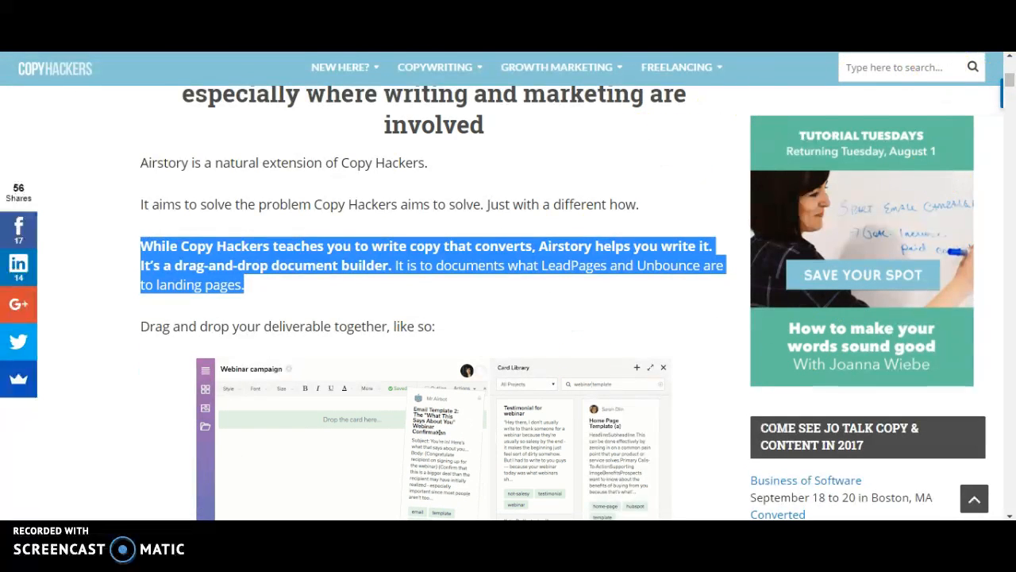
key("F11")
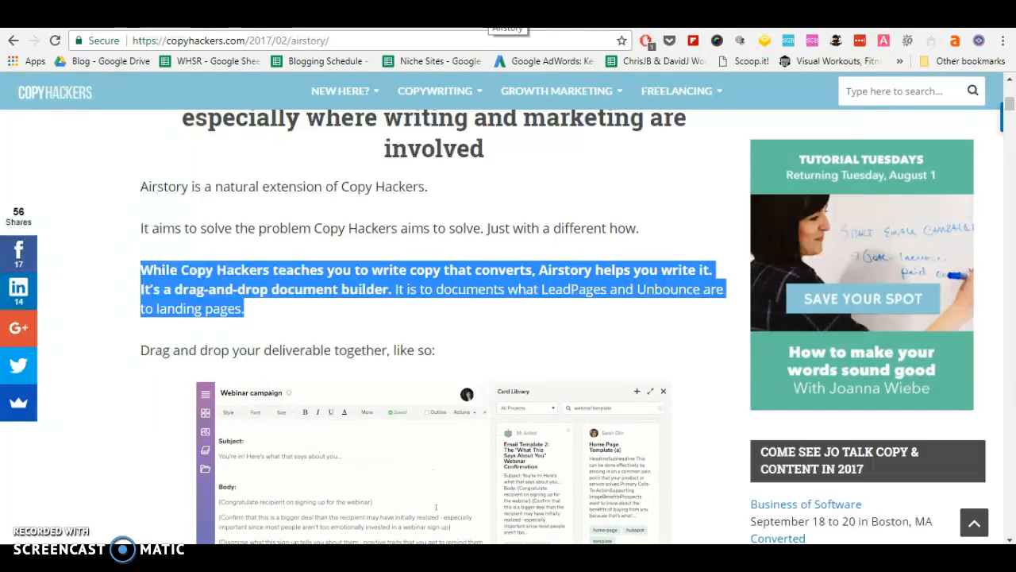
left_click(979, 41)
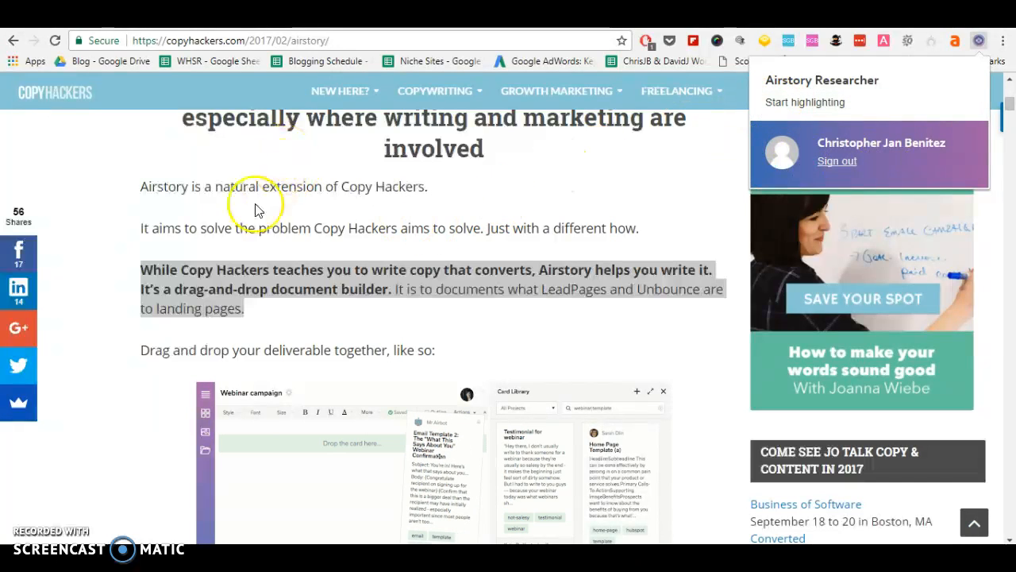
left_click(822, 109)
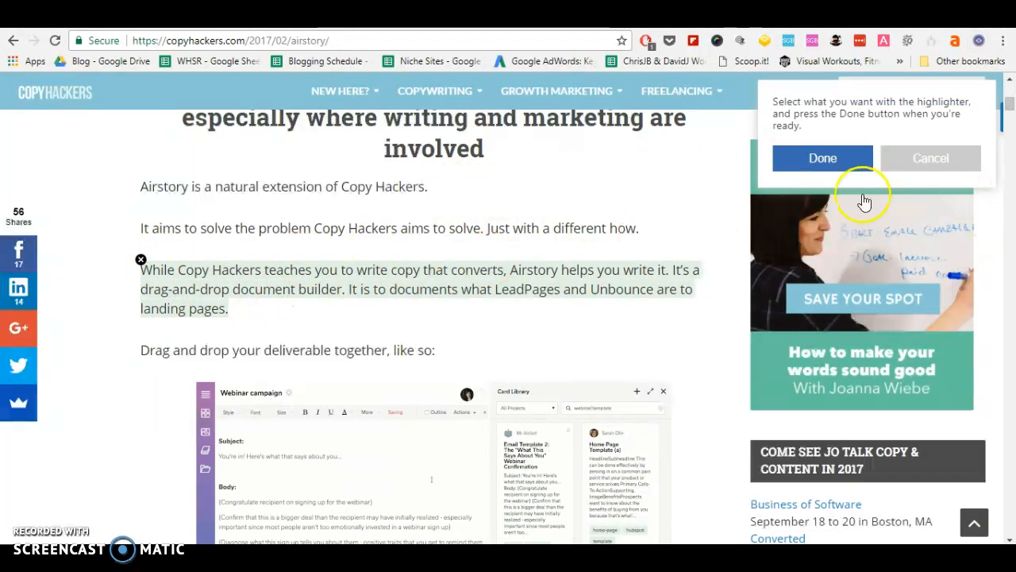
left_click(810, 157)
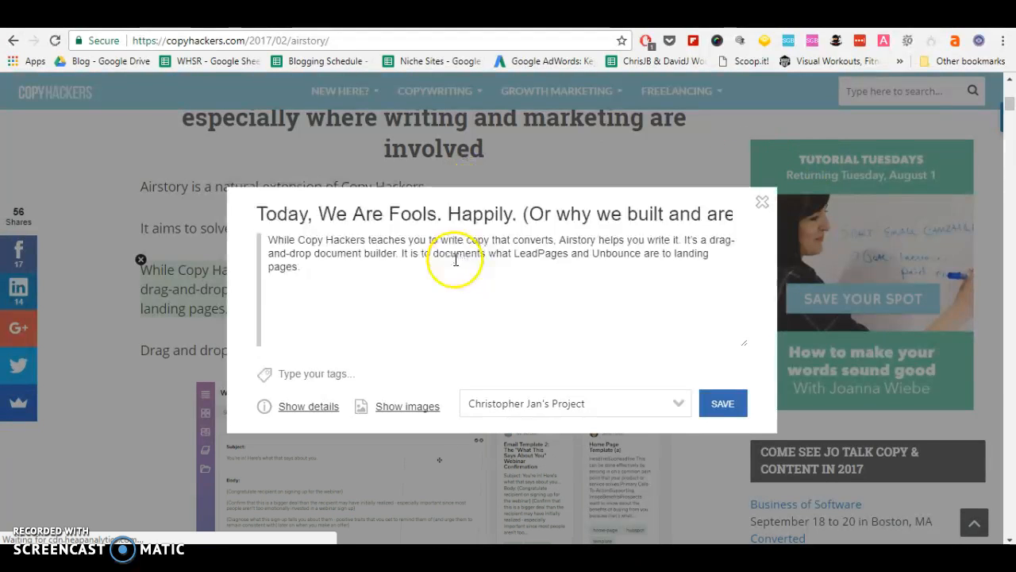
Step: Look over the new card's tags and details, and save the card to the preselected project
left_click(359, 371)
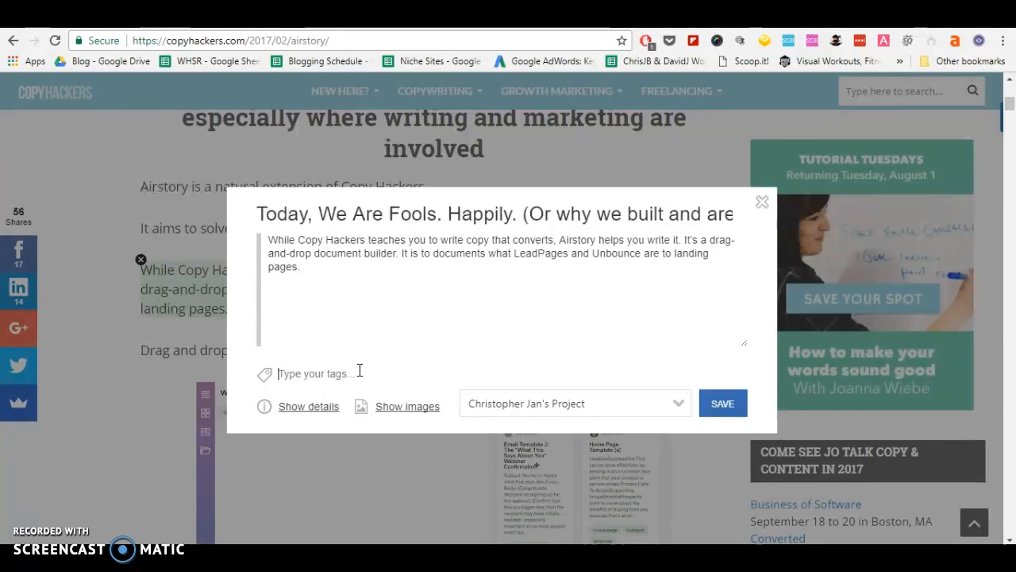
left_click(322, 407)
left_click(534, 385)
left_click(298, 339)
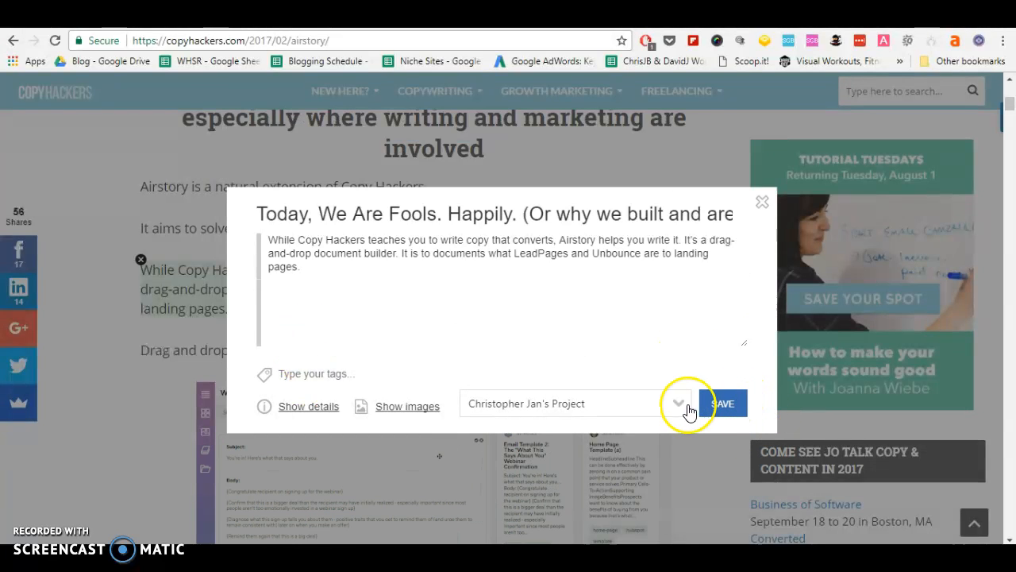
left_click(715, 411)
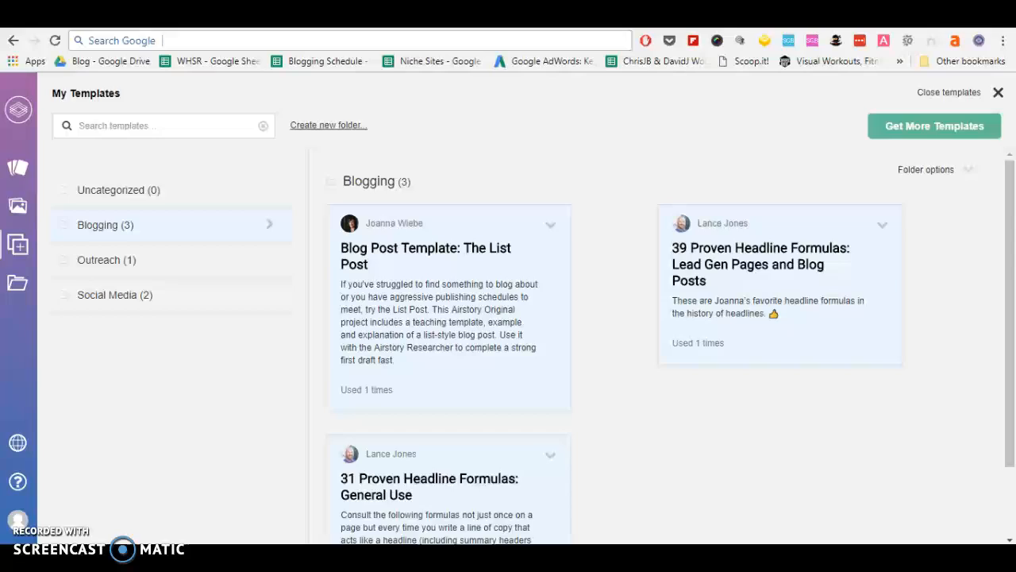
Step: Switch back to the Airstory project and reload it with the Card Library showing
left_click(641, 16)
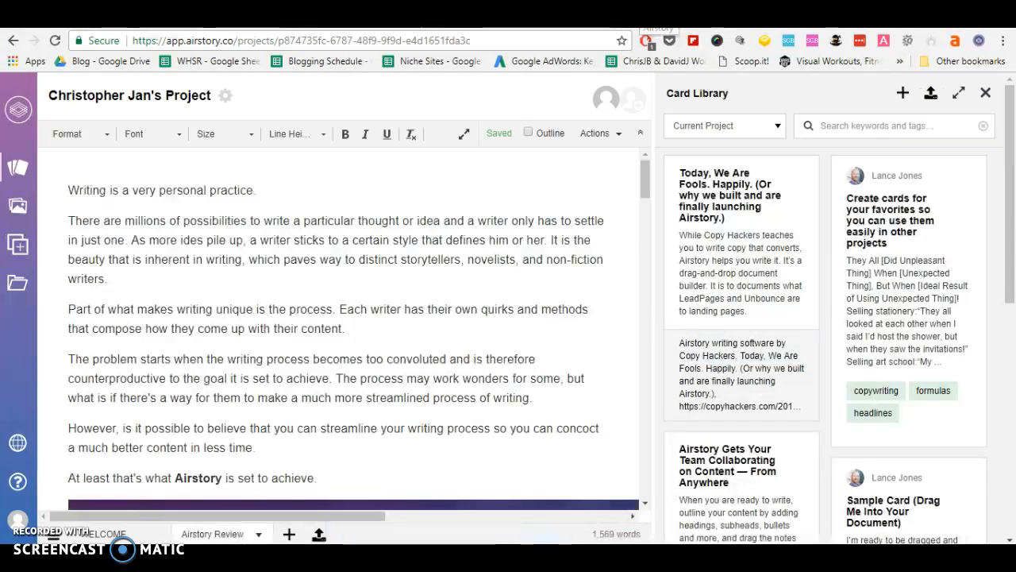
double_click(556, 40)
key("Return")
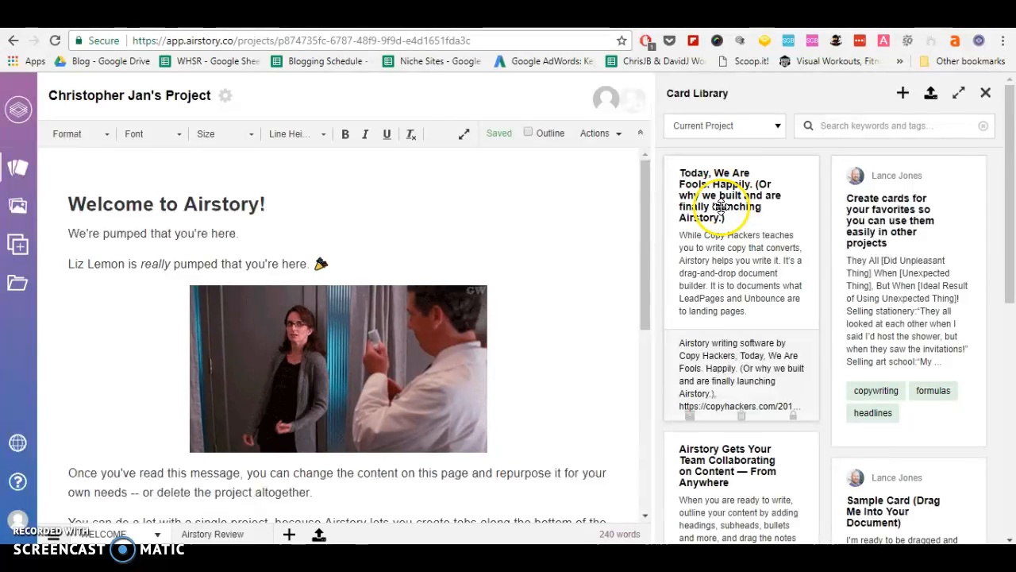
Step: Place the "Today, We Are Fools. Happily." card below the YouTube link in the Airstory Review document
left_click(224, 529)
left_click_drag(645, 177, 643, 291)
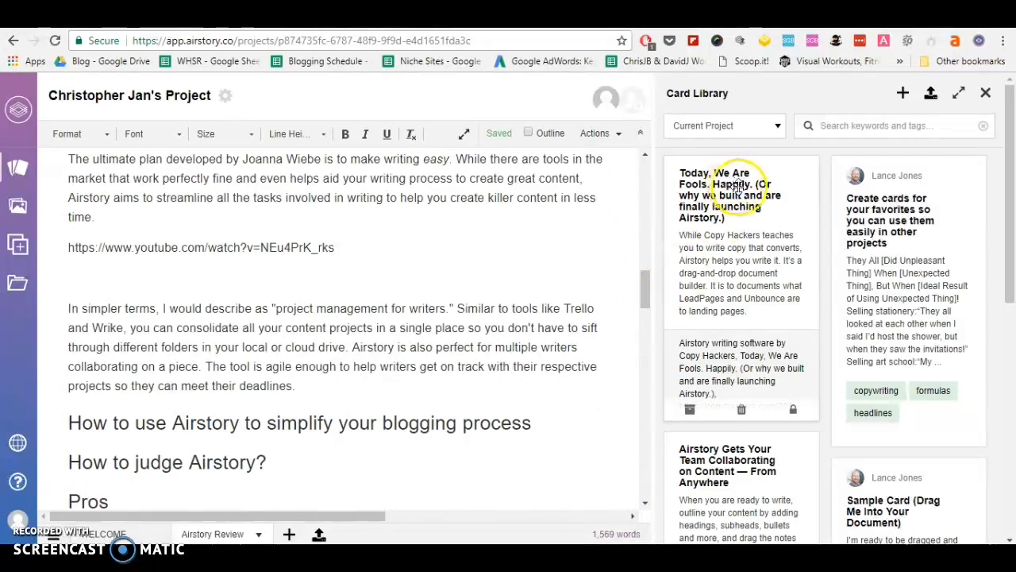
left_click_drag(709, 183, 325, 268)
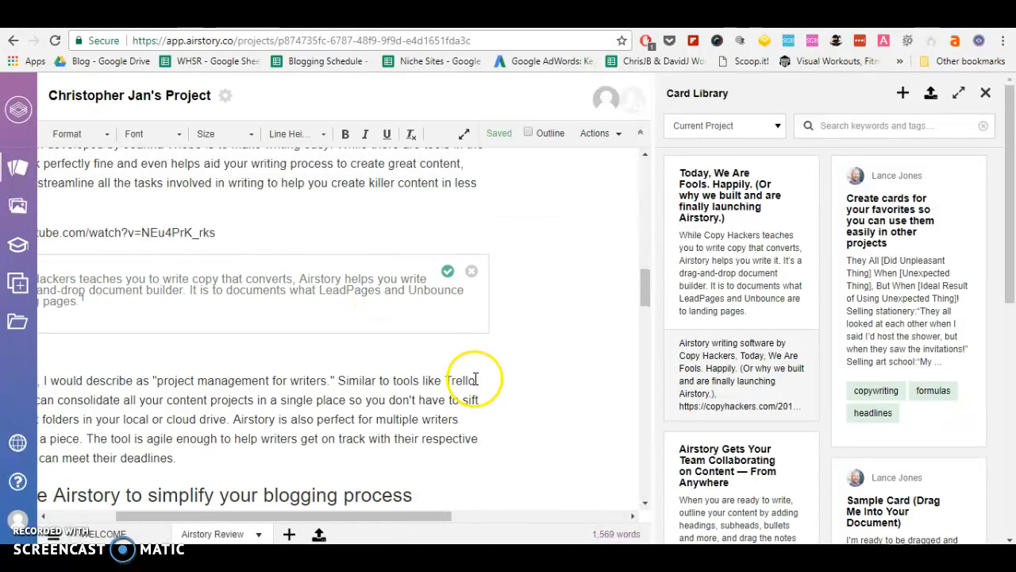
left_click_drag(446, 515, 270, 515)
left_click(202, 500)
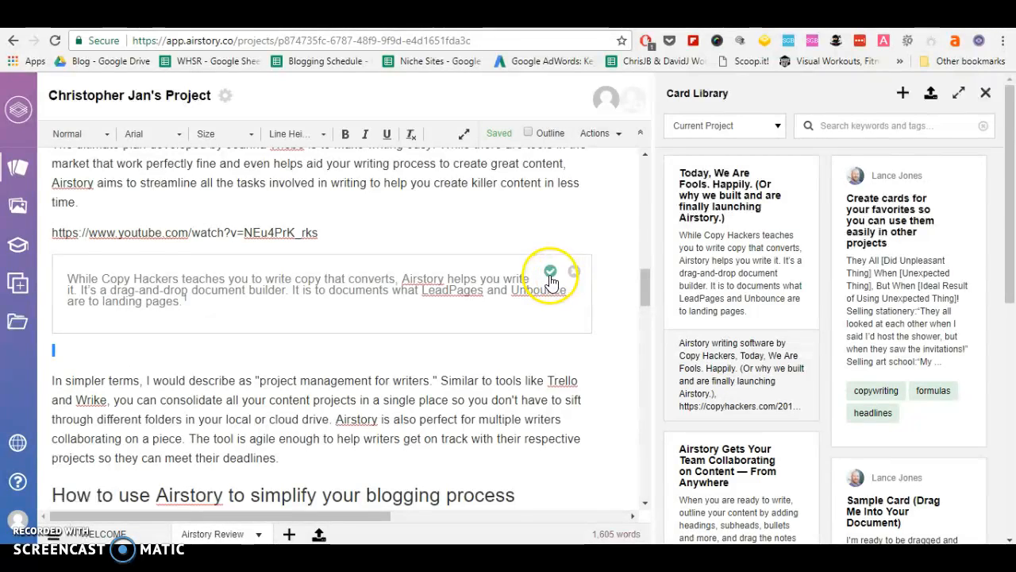
Step: Merge the placed Copy Hackers card into the body text of the Airstory Review document
mouse_move(645, 278)
left_mouse_down()
mouse_move(648, 268)
mouse_move(645, 278)
left_mouse_up()
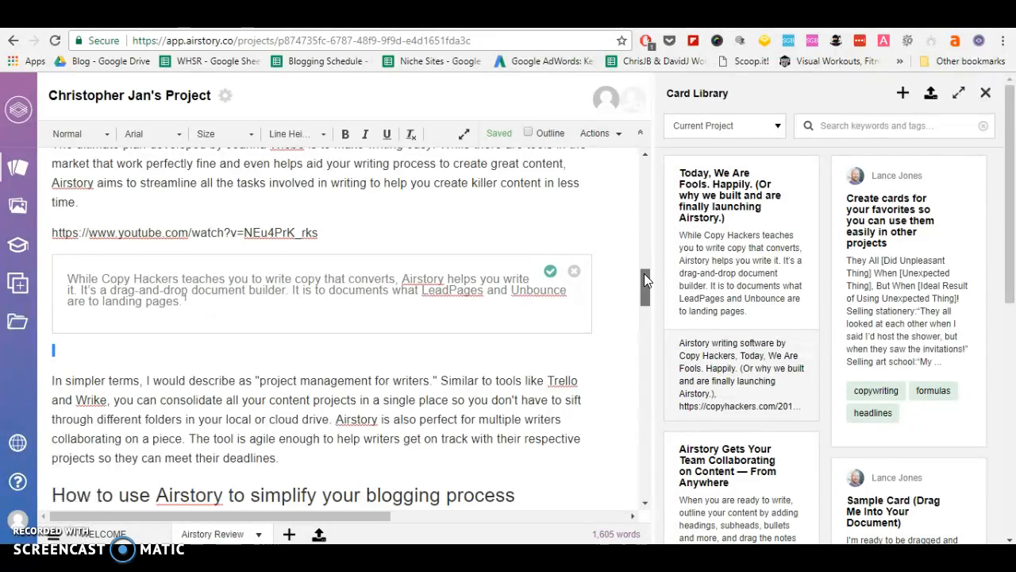
scroll(644, 278, "up", 1)
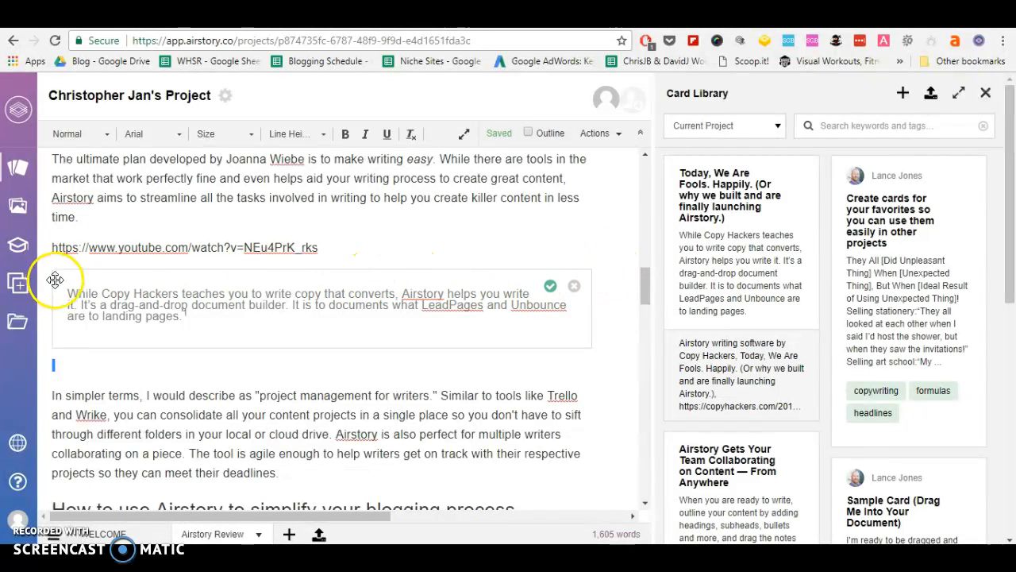
left_click(550, 287)
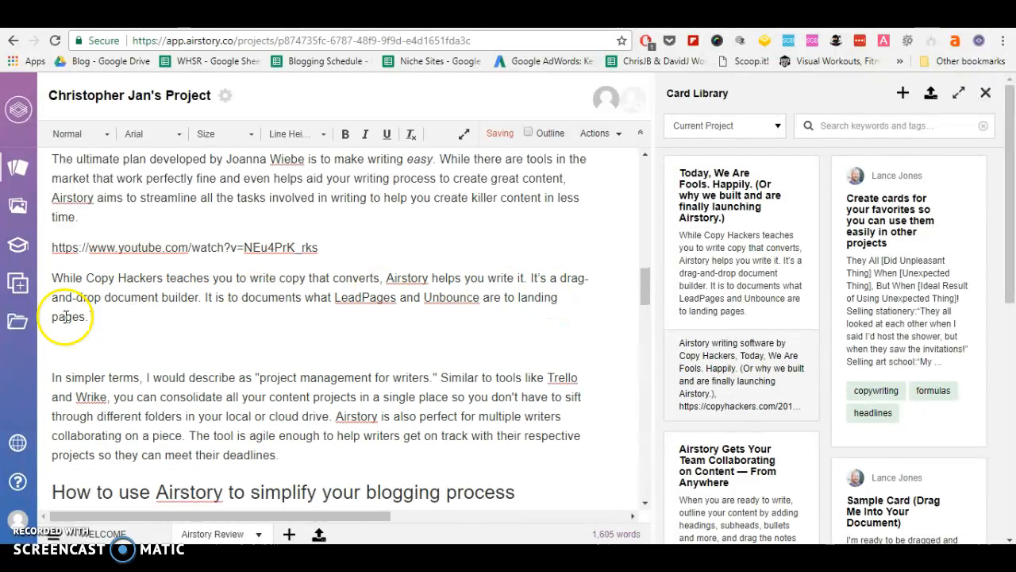
Step: Inspect the merged passage and its footnote, look up its source in the project's citations, and close the citations
triple_click(220, 306)
left_click(64, 268)
left_click_drag(644, 287, 197, 279)
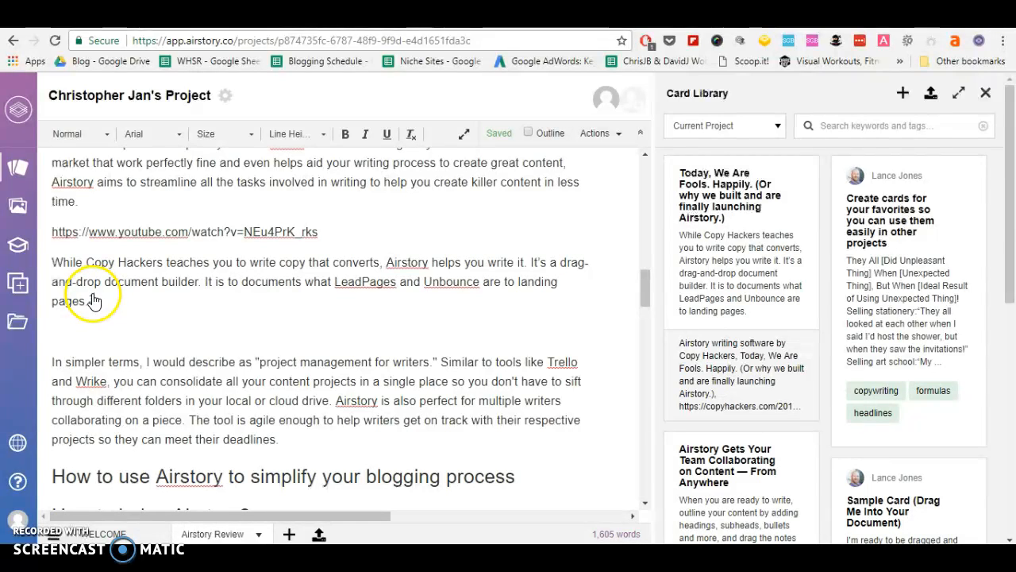
left_click(18, 244)
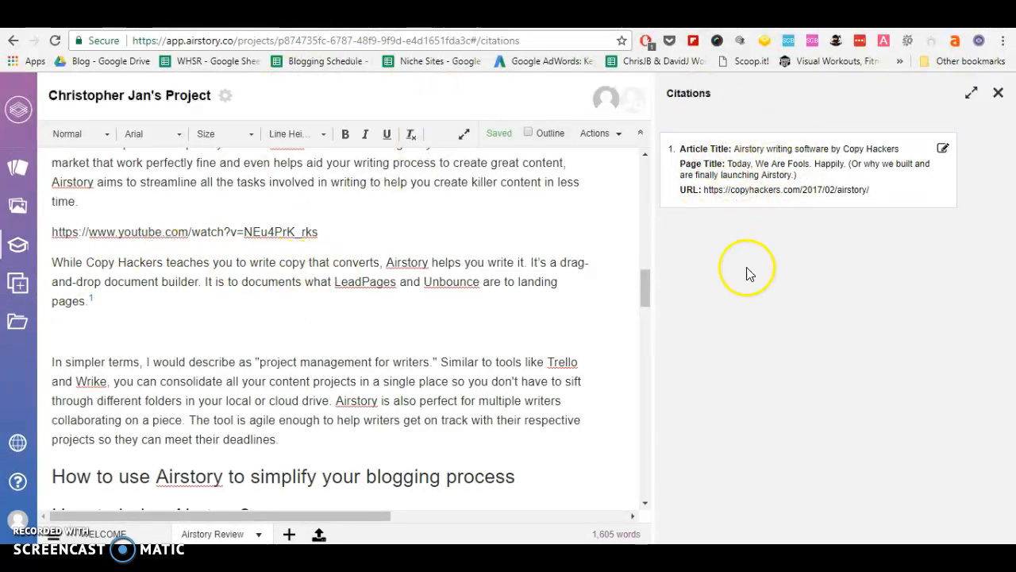
mouse_move(646, 288)
left_mouse_down()
mouse_move(646, 201)
mouse_move(646, 281)
left_mouse_up()
left_click(270, 406)
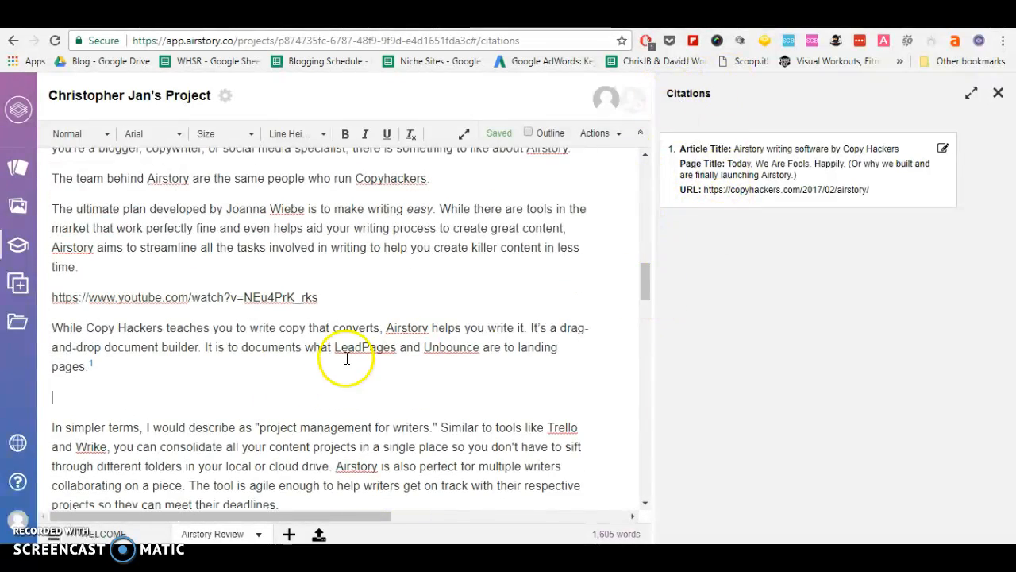
left_click(999, 94)
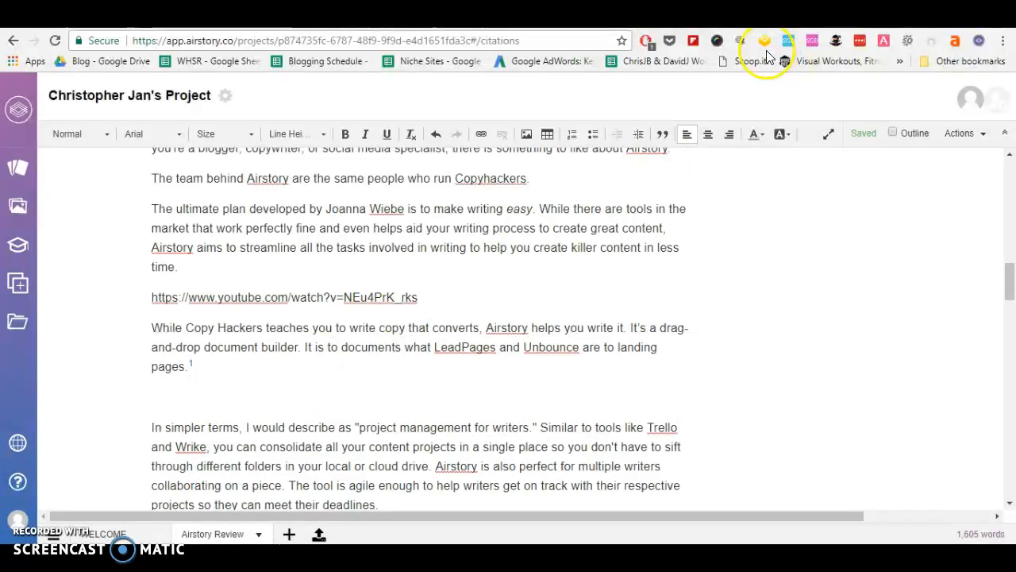
Step: Export the Airstory Review document to the connected WordPress site and look over the draft post
left_click(985, 140)
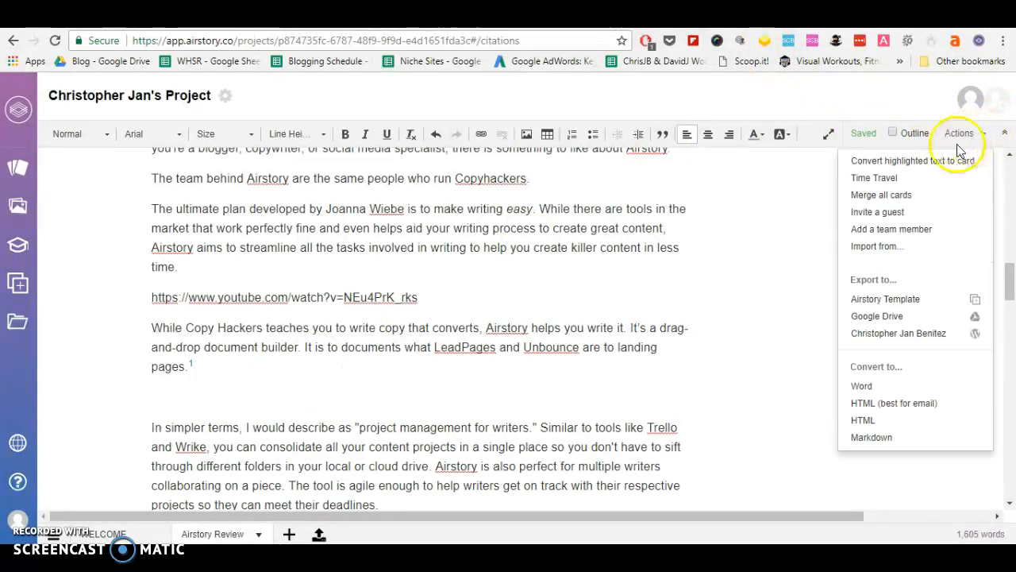
left_click(874, 341)
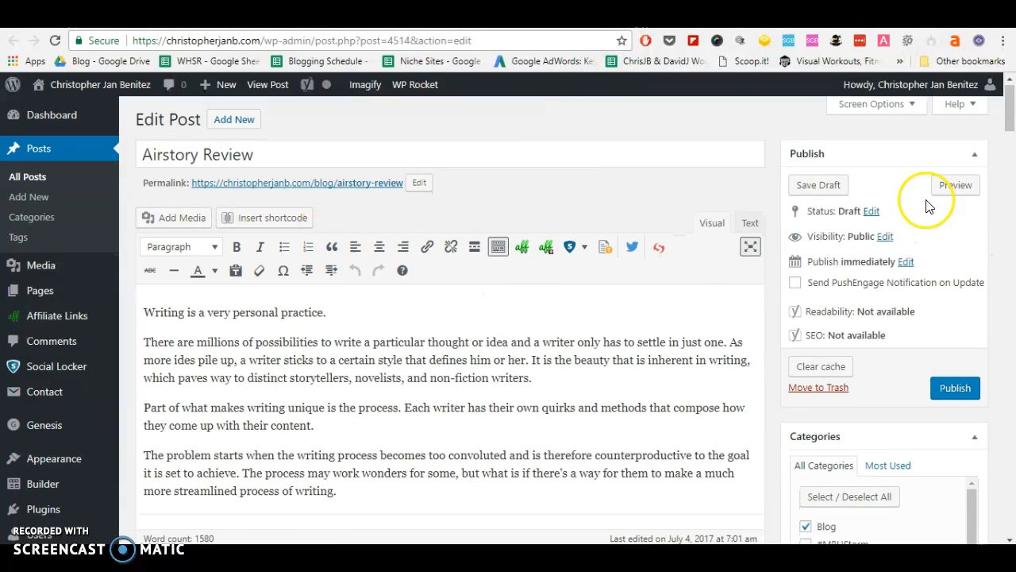
mouse_move(1011, 115)
left_mouse_down()
mouse_move(1010, 156)
mouse_move(1011, 112)
mouse_move(1011, 151)
mouse_move(980, 249)
mouse_move(994, 301)
mouse_move(1010, 290)
mouse_move(1010, 349)
mouse_move(1010, 103)
left_mouse_up()
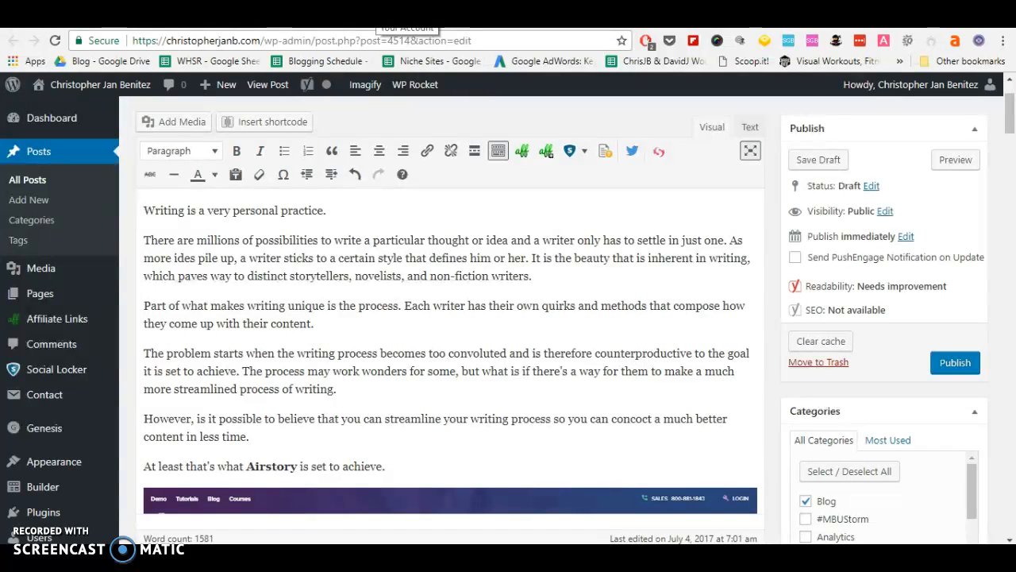
Step: Return to Airstory to review the export and conversion options, and switch back to check the WordPress draft
left_click(562, 18)
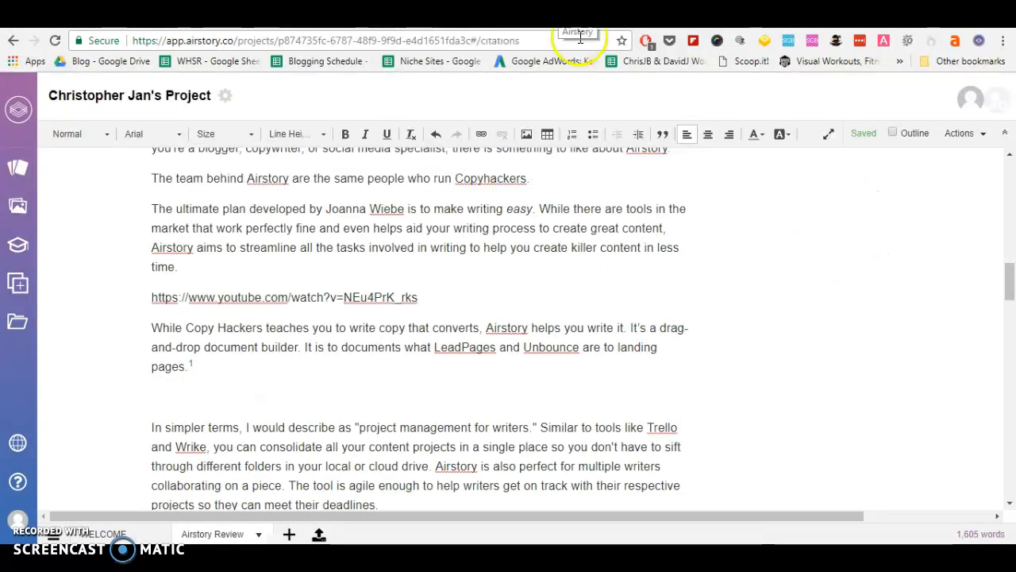
left_click(957, 136)
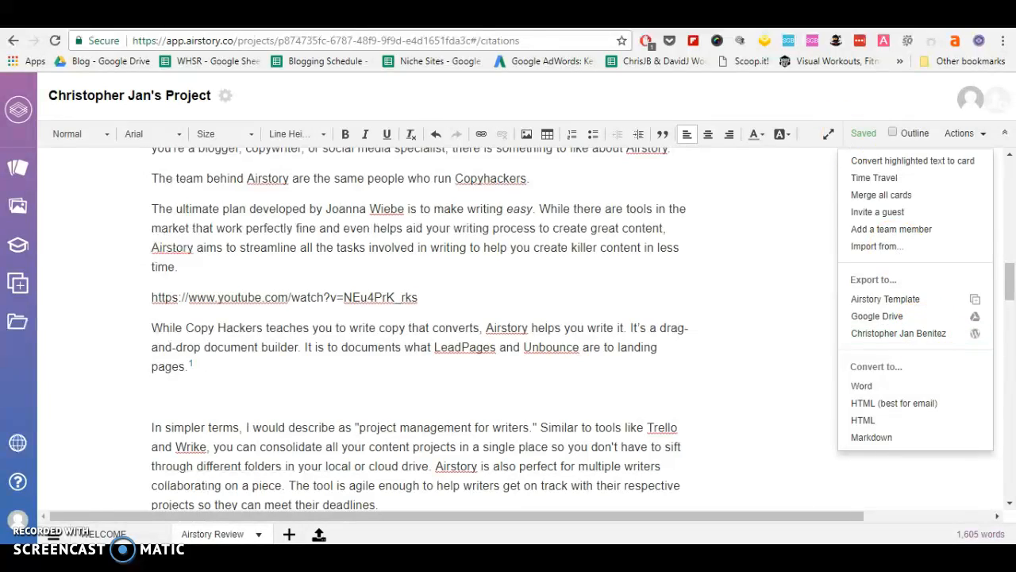
key("ctrl+Tab")
mouse_move(1009, 111)
left_mouse_down()
mouse_move(1010, 89)
mouse_move(1010, 127)
mouse_move(1011, 95)
left_mouse_up()
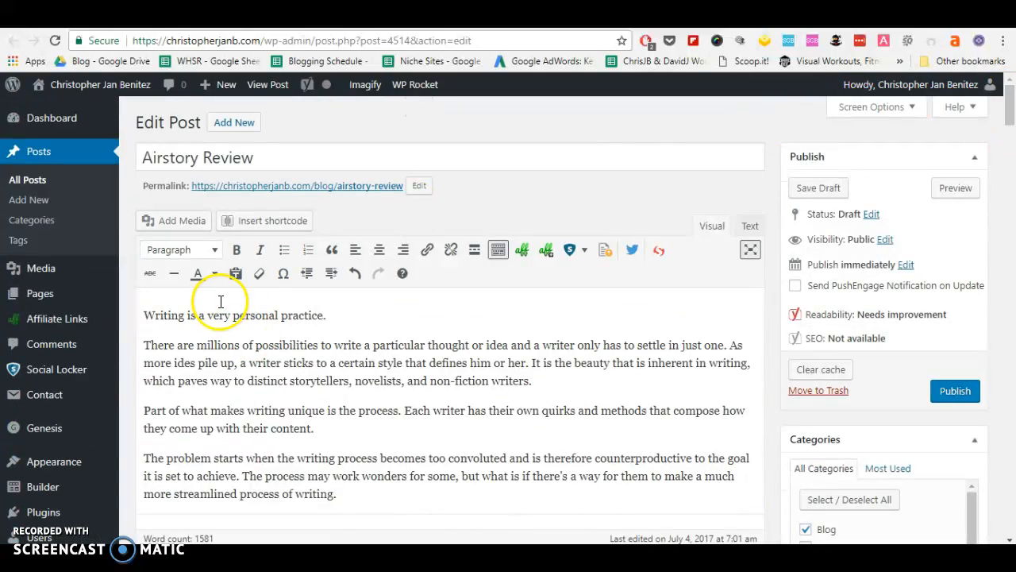
mouse_move(1010, 104)
left_mouse_down()
mouse_move(1014, 310)
mouse_move(998, 111)
left_mouse_up()
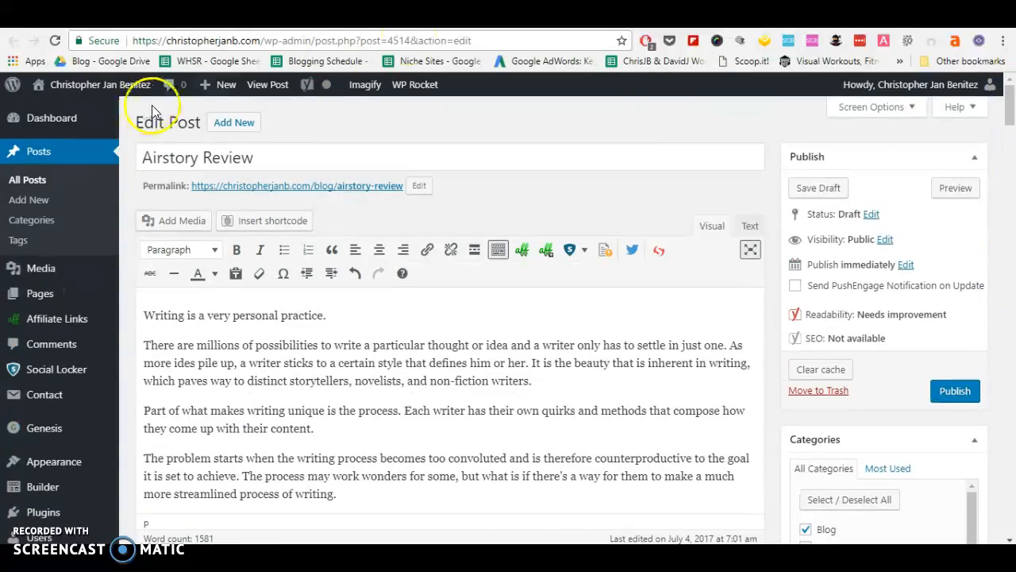
Step: Switch back to Airstory and browse the templates in the Blogging folder
left_click(583, 15)
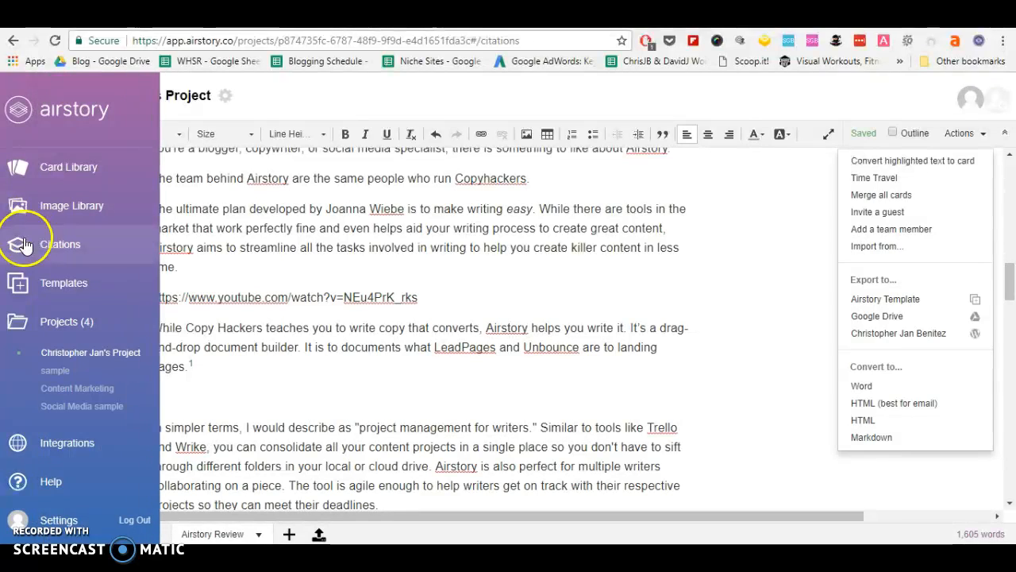
left_click(34, 289)
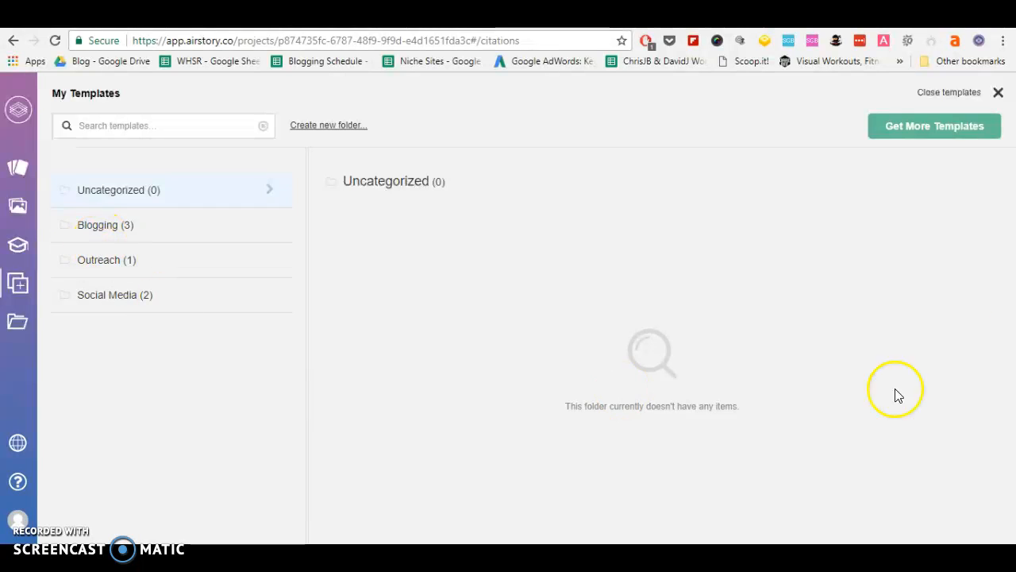
left_click(107, 230)
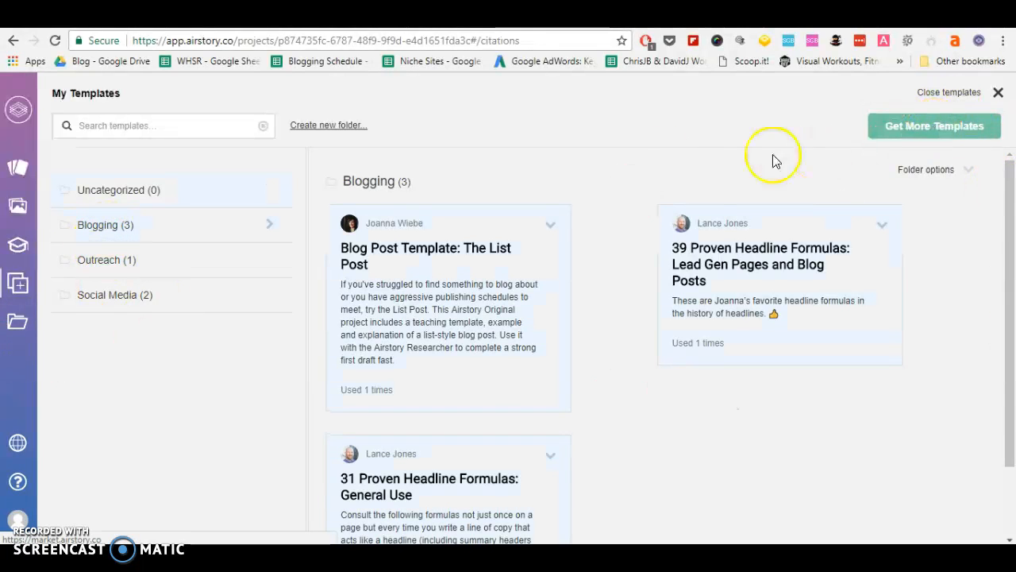
scroll(551, 262, "down", 1)
scroll(551, 259, "up", 1)
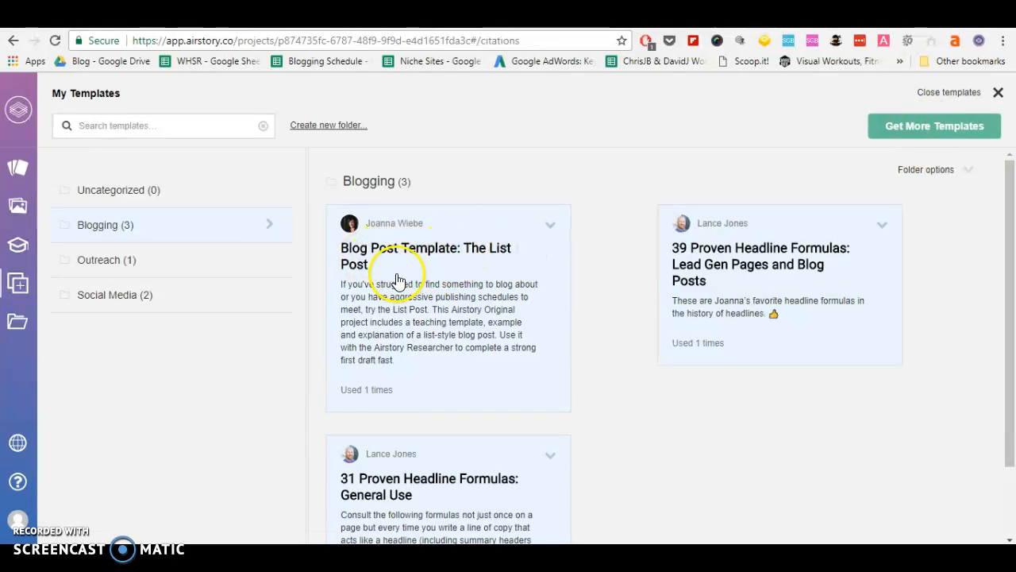
Step: Add the "Blog Post Template: The List Post" template to the existing project that holds the Airstory Review document
left_click(464, 302)
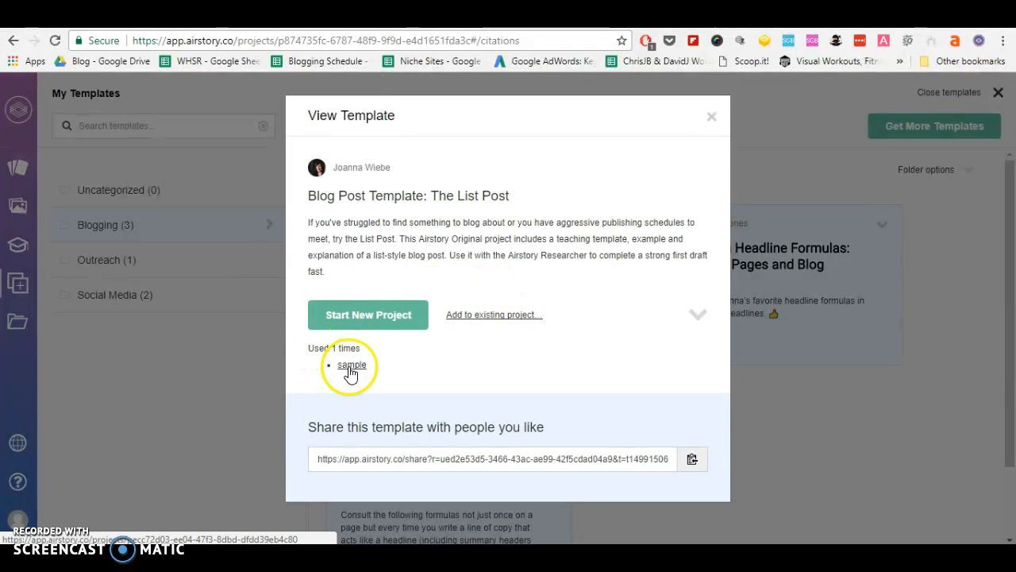
left_click(392, 312)
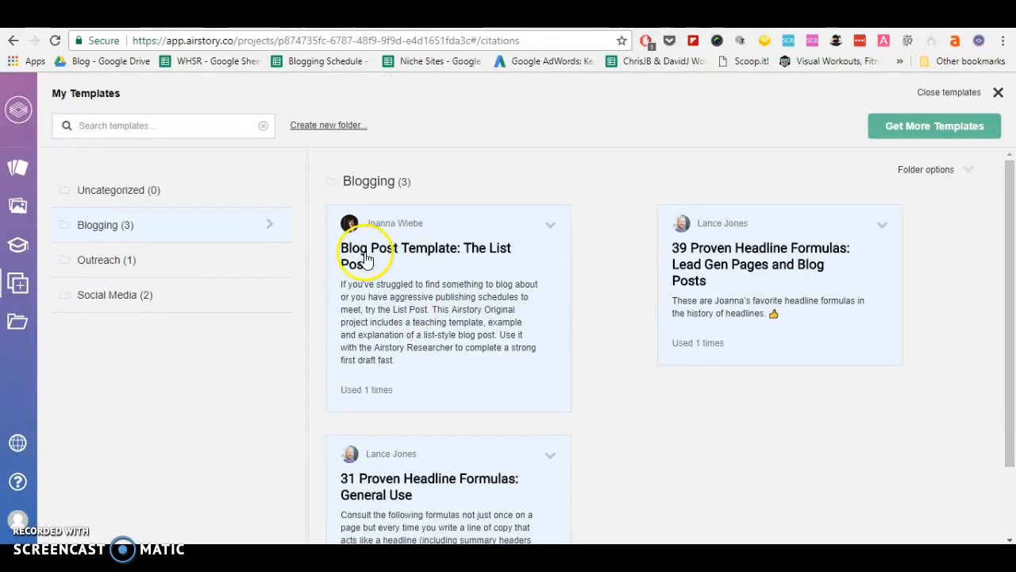
left_click(462, 289)
left_click(403, 321)
left_click(466, 316)
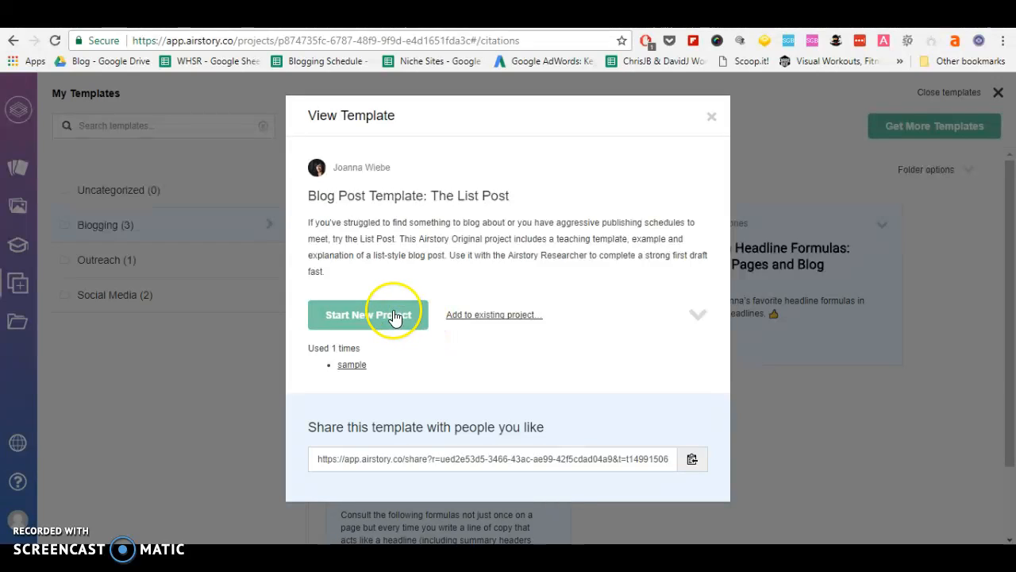
left_click(462, 316)
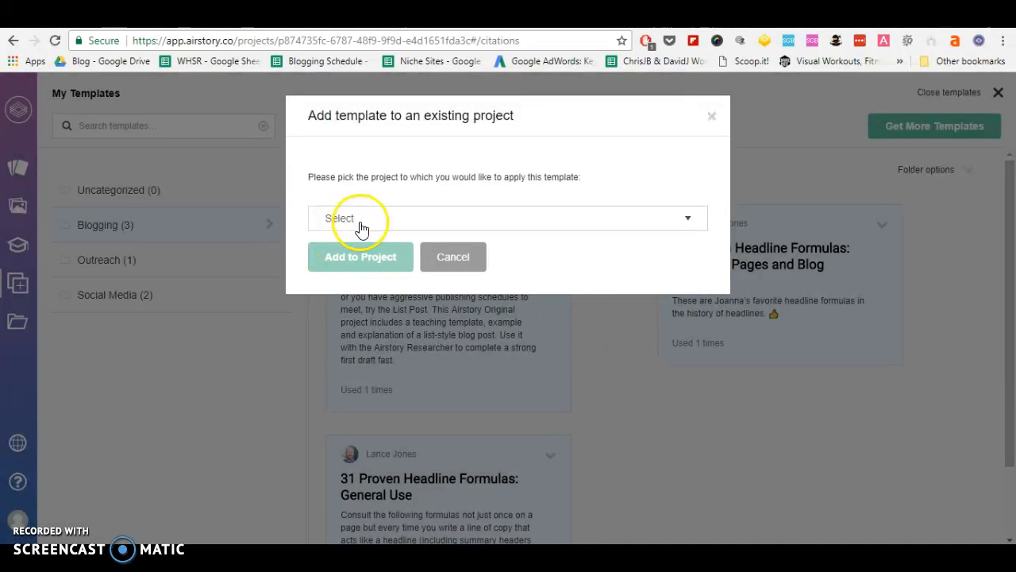
left_click(361, 226)
left_click(384, 265)
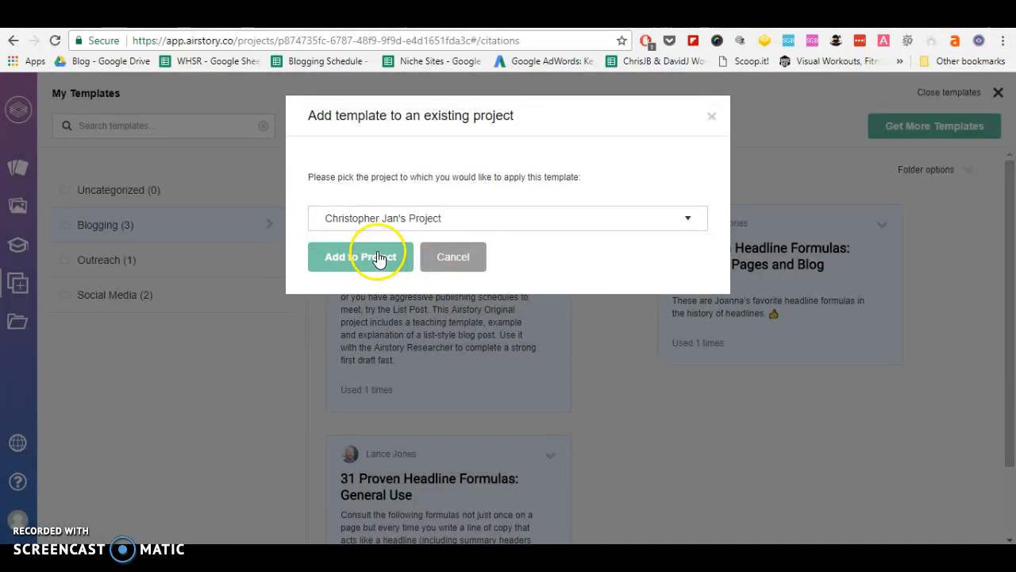
left_click(361, 258)
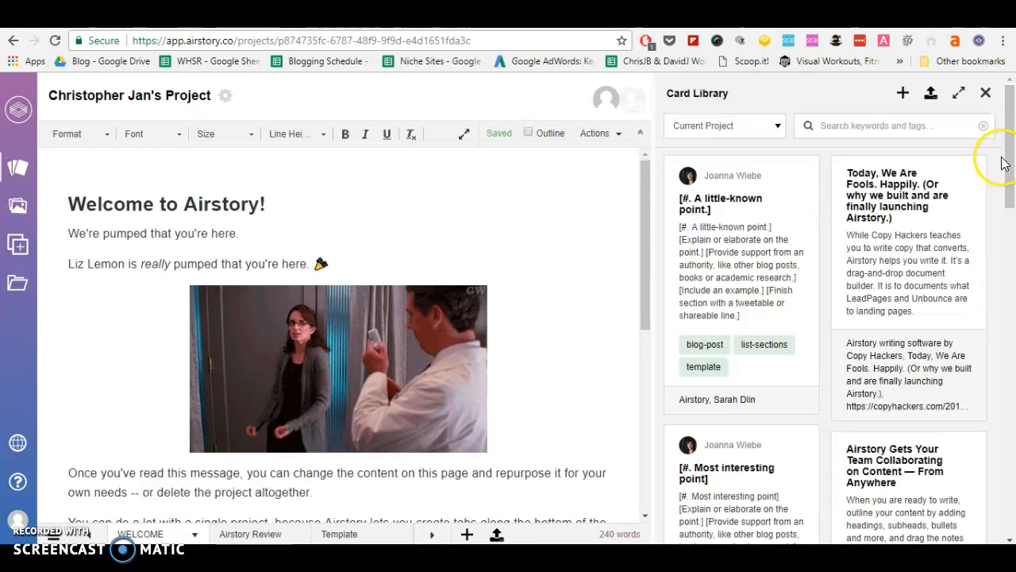
Step: Open the added Template document and examine its headline and opening placeholder paragraphs
left_click(371, 537)
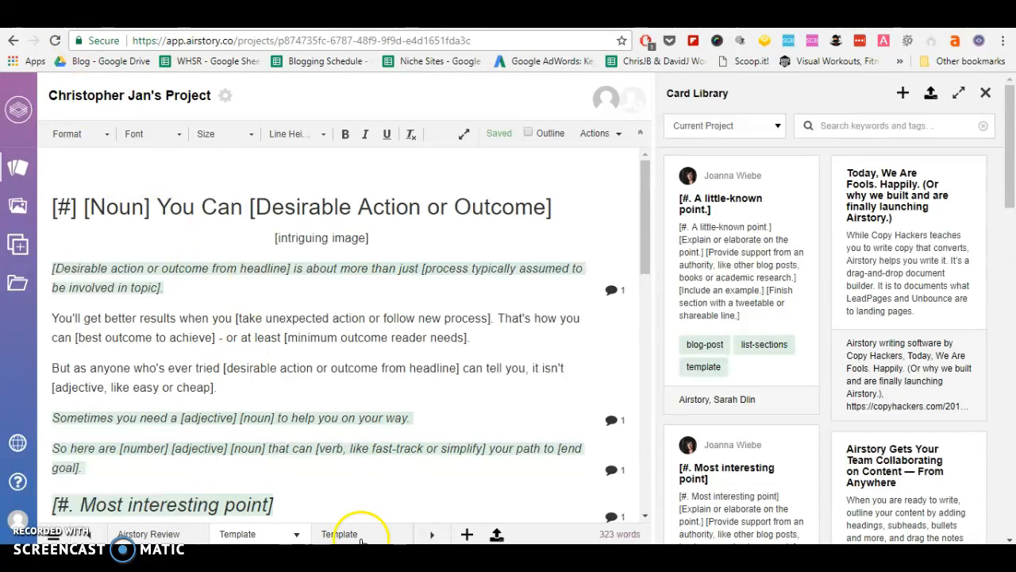
double_click(175, 206)
left_click_drag(158, 206, 143, 205)
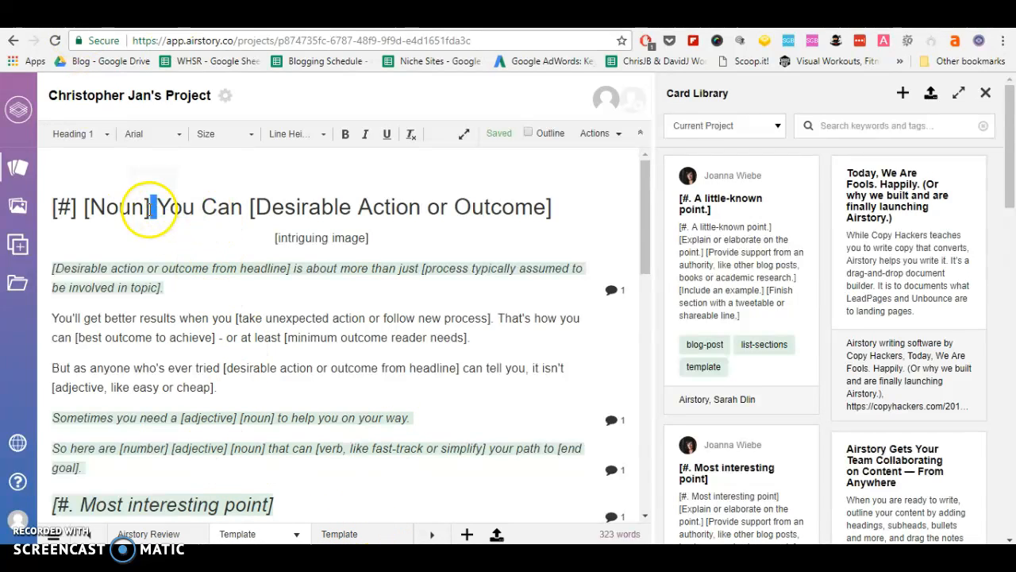
left_click(268, 292)
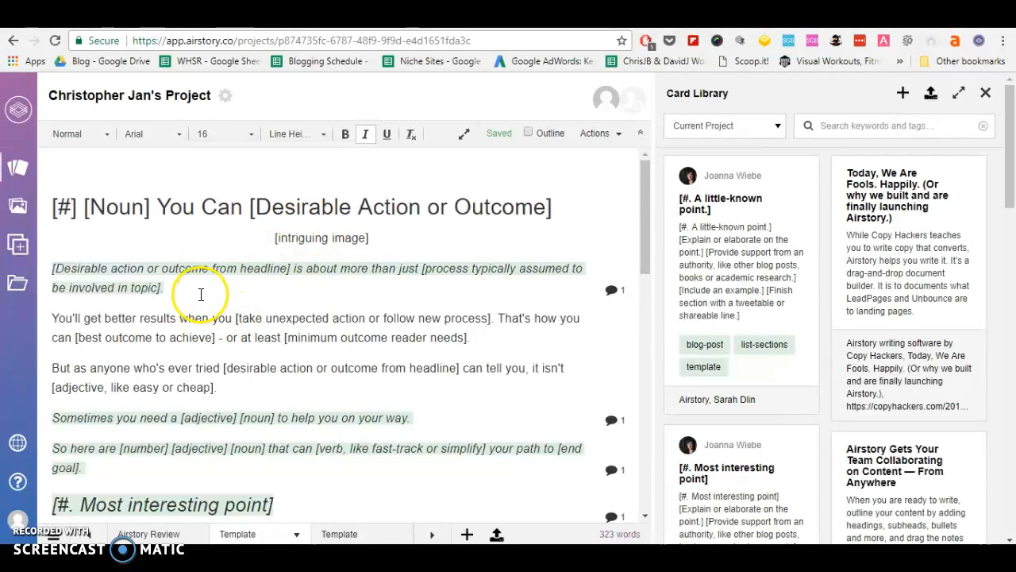
triple_click(80, 267)
left_click(65, 267)
triple_click(62, 271)
left_click(232, 290)
left_click_drag(237, 318, 74, 268)
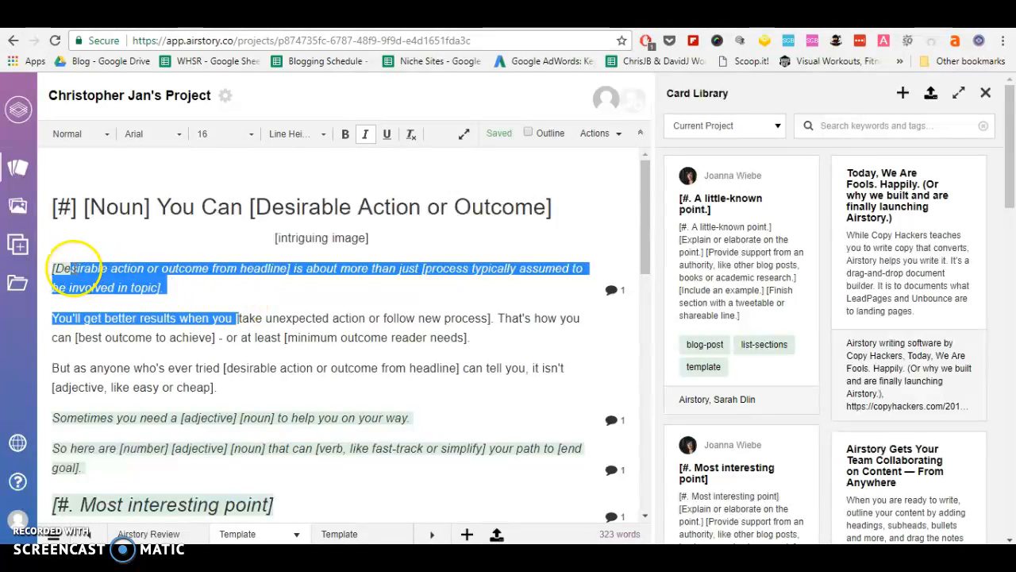
left_click(63, 267)
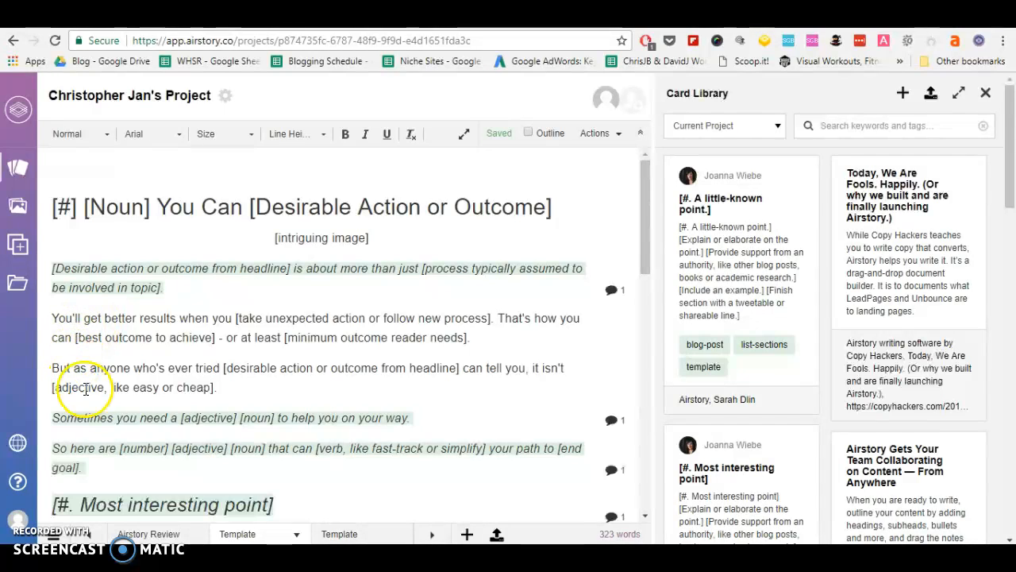
Step: Examine the template's two highlighted lead-in sentences and the list-point sections that follow them
left_click_drag(417, 417, 61, 399)
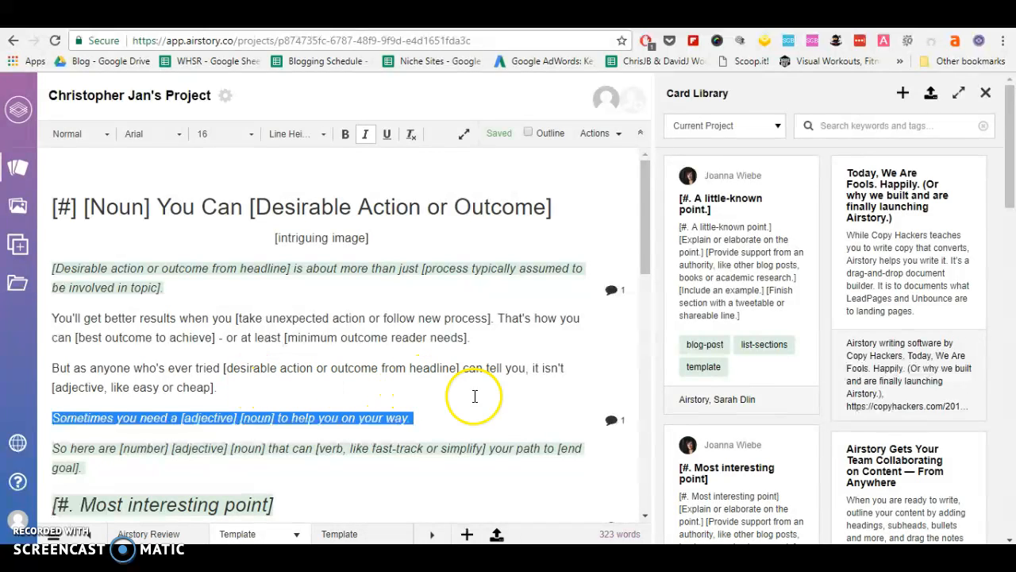
left_click_drag(381, 467, 73, 446)
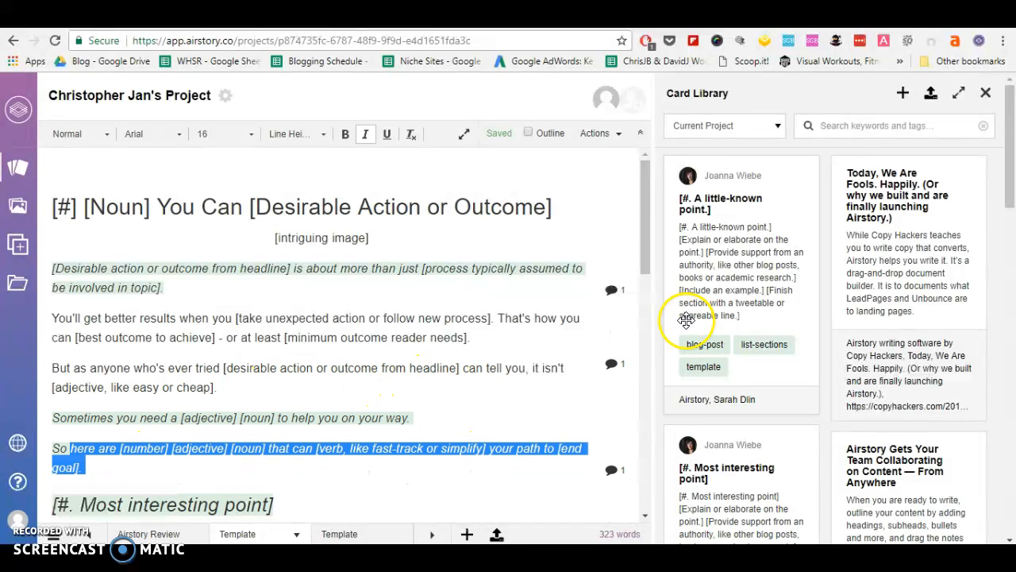
left_click_drag(642, 255, 640, 323)
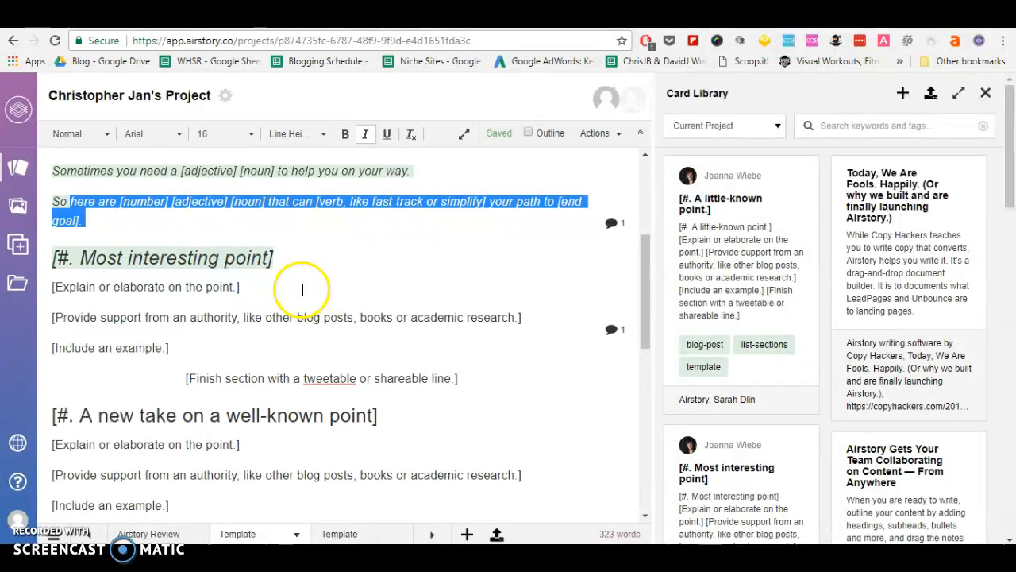
Step: Examine the list-post template's point sections, from the most interesting point through the most surprising point and closing paragraph
left_click_drag(240, 288, 28, 285)
left_click_drag(644, 279, 642, 191)
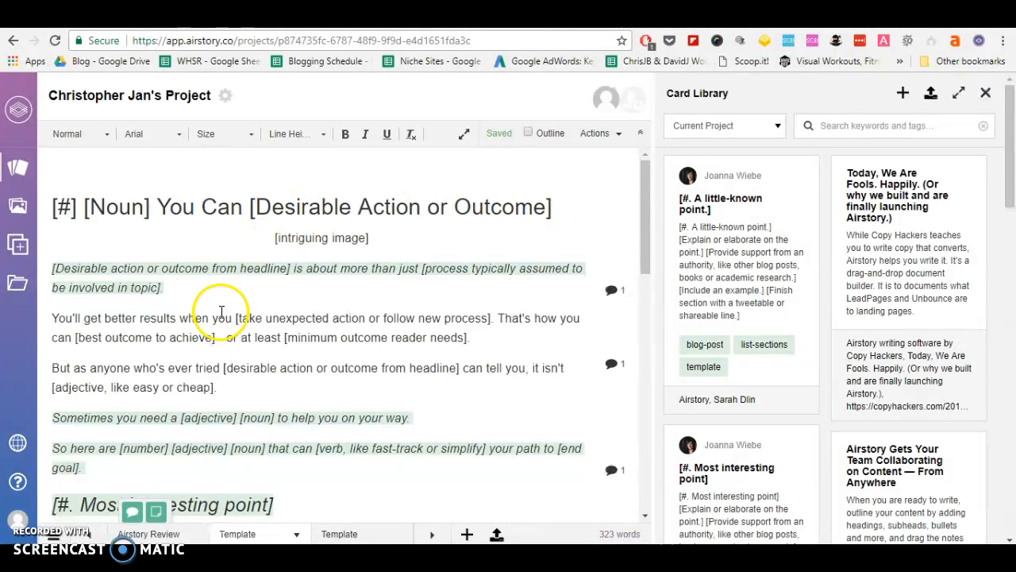
scroll(222, 323, "down", 2)
scroll(223, 324, "down", 3)
left_click(329, 359)
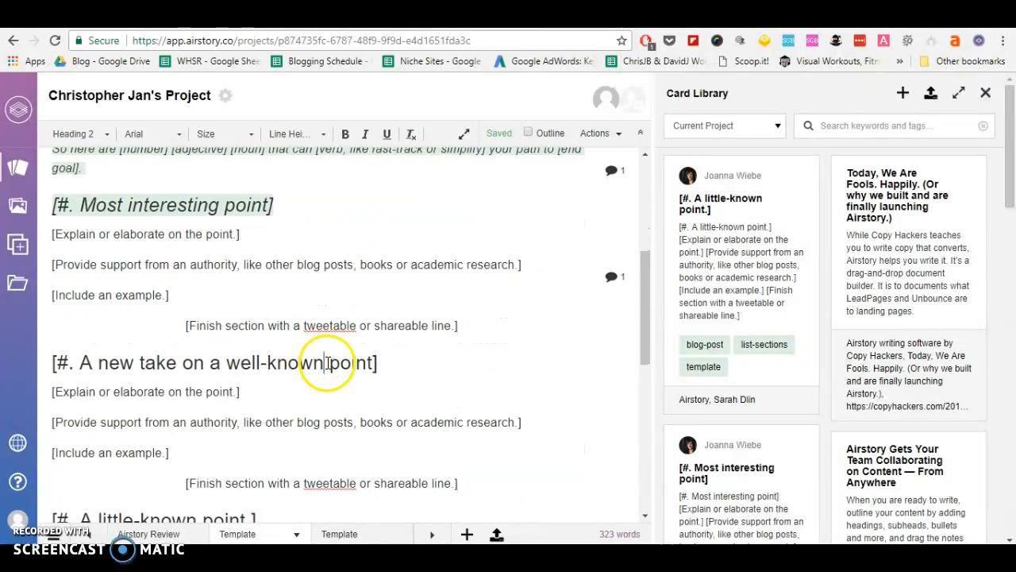
scroll(325, 355, "down", 3)
scroll(326, 355, "down", 5)
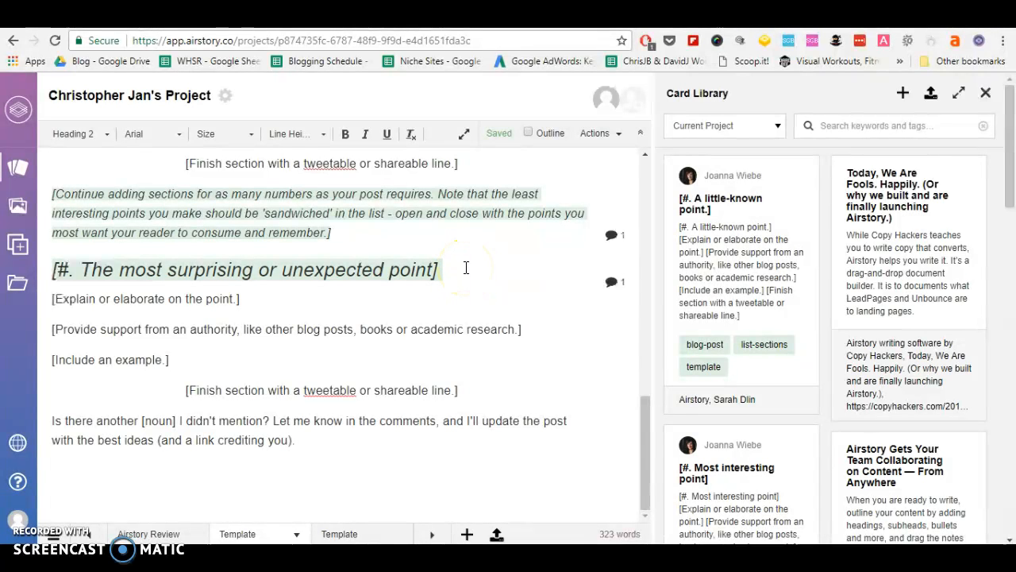
left_click_drag(646, 429, 669, 177)
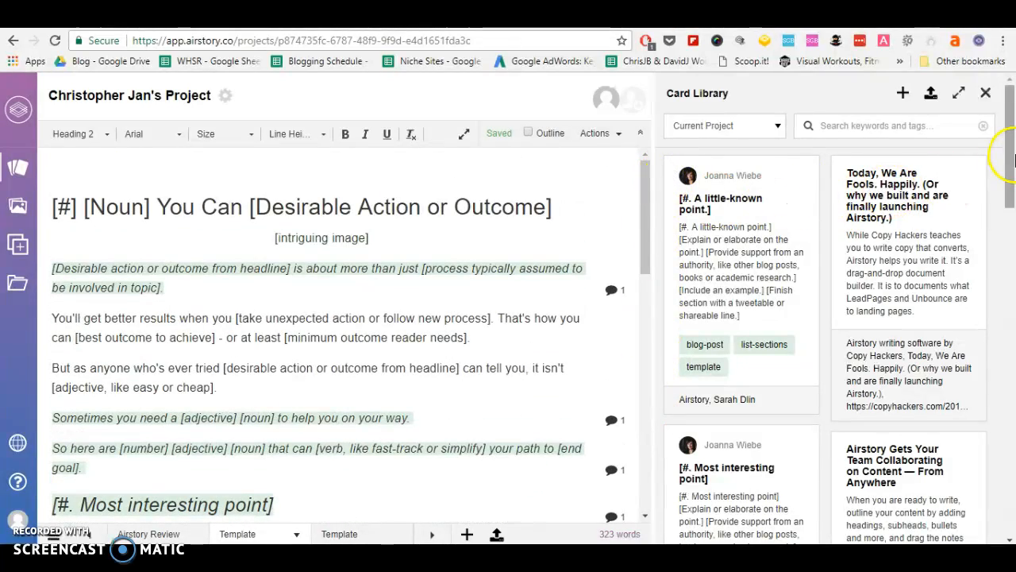
Step: Look through the template's list-section cards in the current project's Card Library
left_click_drag(1008, 159, 1009, 164)
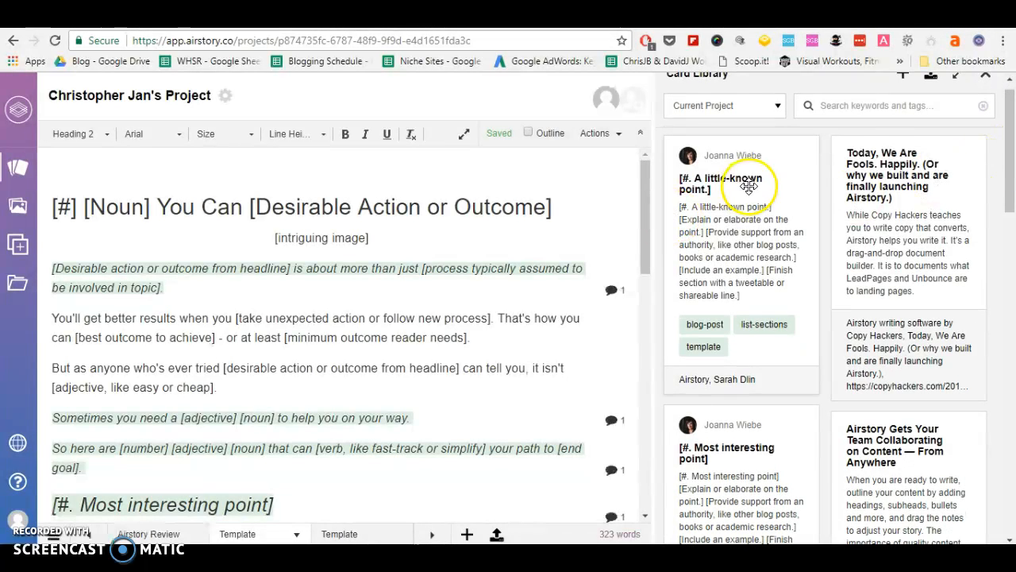
scroll(1006, 159, "up", 1)
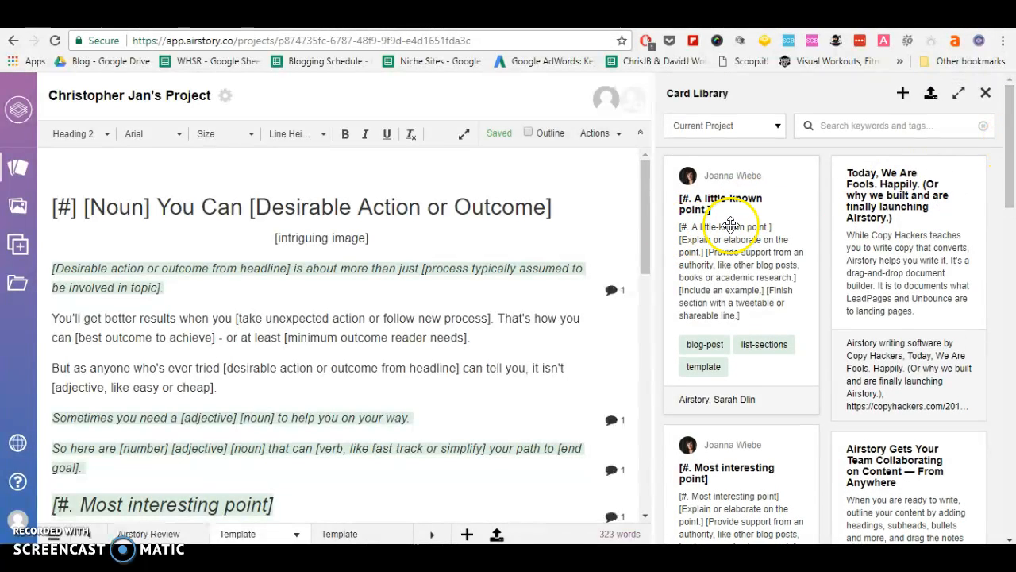
scroll(1009, 211, "down", 3)
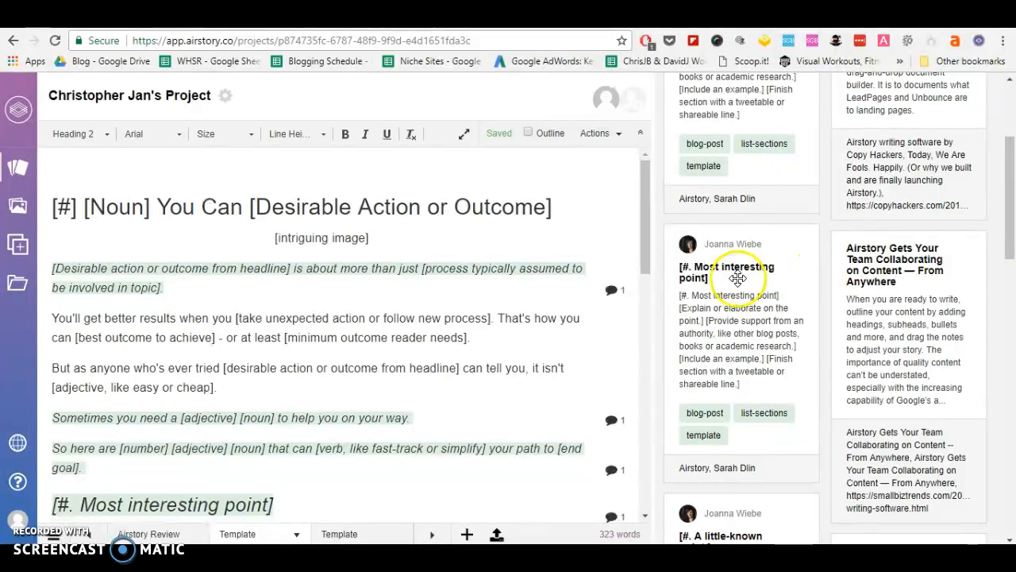
left_click_drag(1013, 204, 1008, 136)
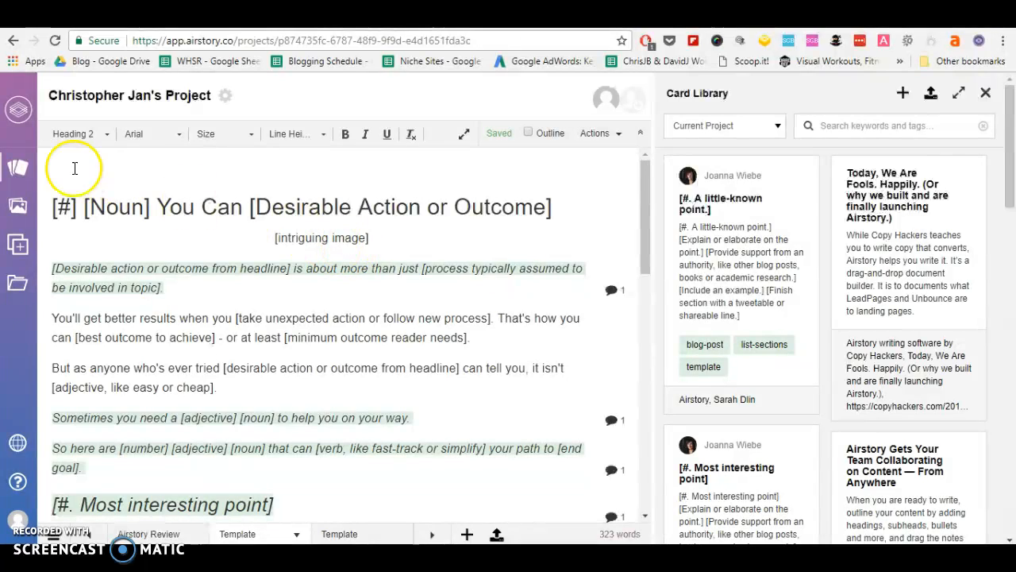
Step: Open the Airstory Market from the Templates library
mouse_move(18, 170)
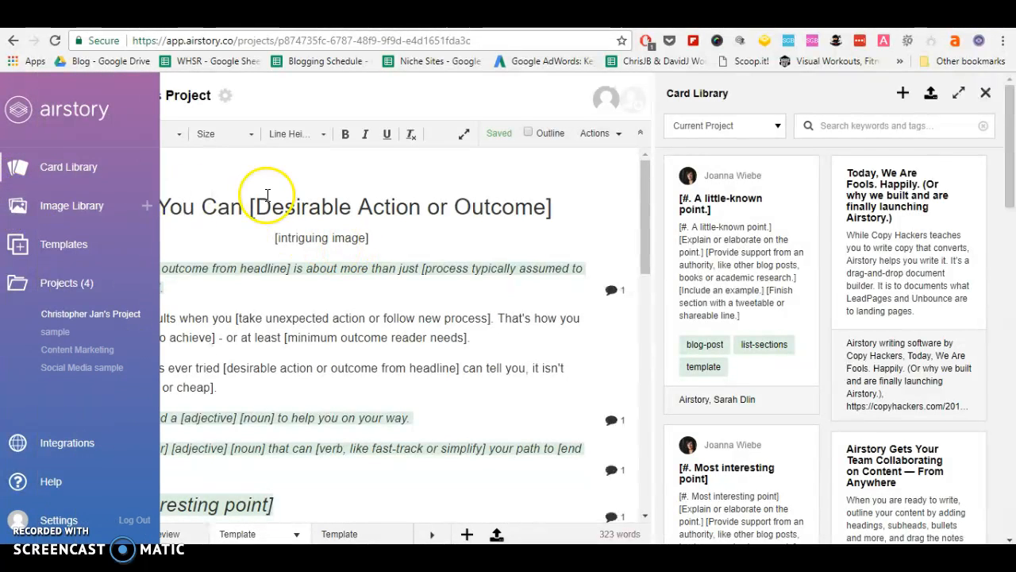
mouse_move(45, 207)
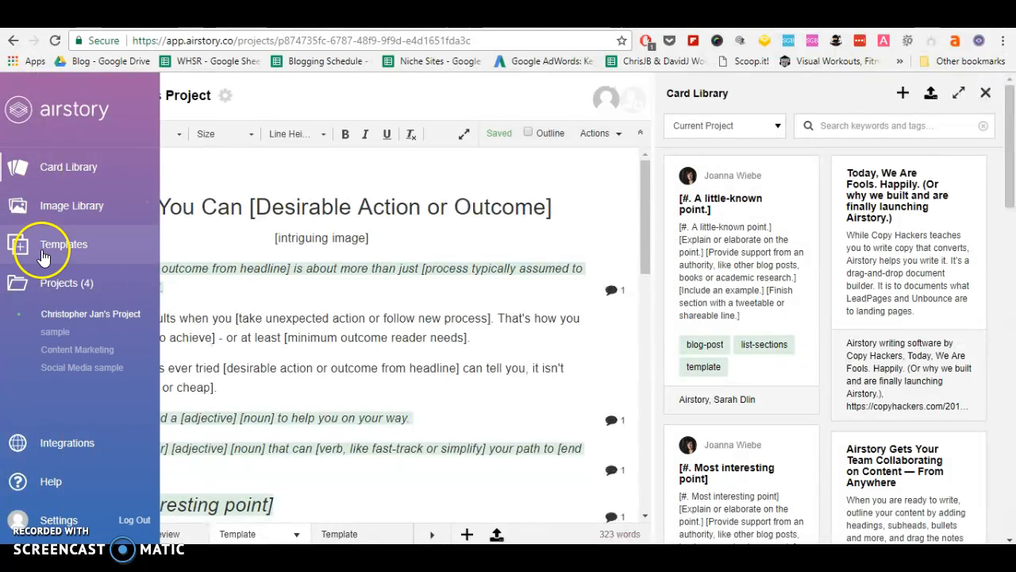
left_click(45, 248)
left_click(903, 131)
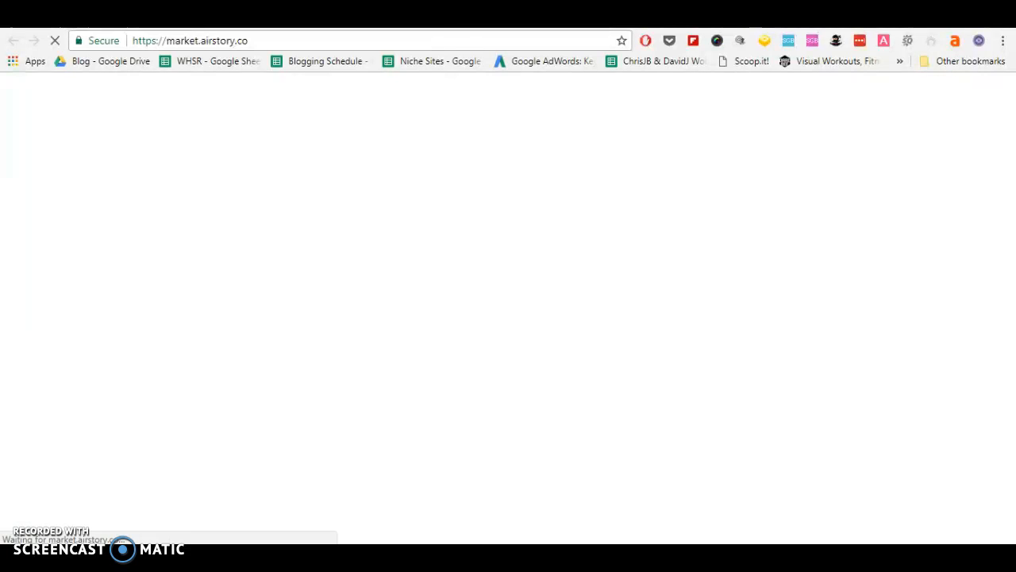
Step: Browse the All Products templates on the Airstory Market and switch back to the Airstory project
mouse_move(1010, 177)
left_mouse_down()
mouse_move(1014, 191)
mouse_move(1005, 167)
mouse_move(1011, 177)
left_mouse_up()
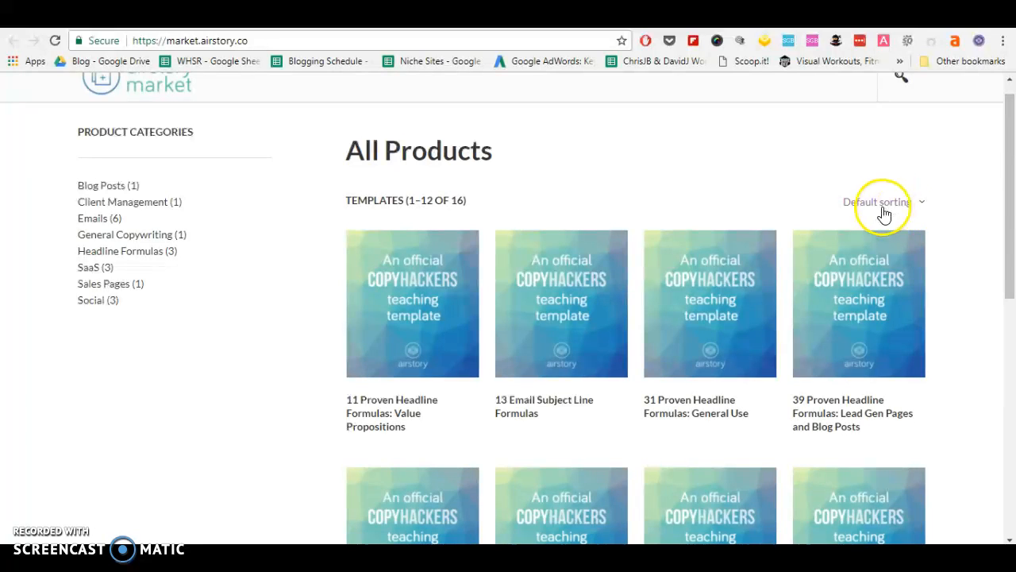
left_click_drag(1006, 199, 1012, 357)
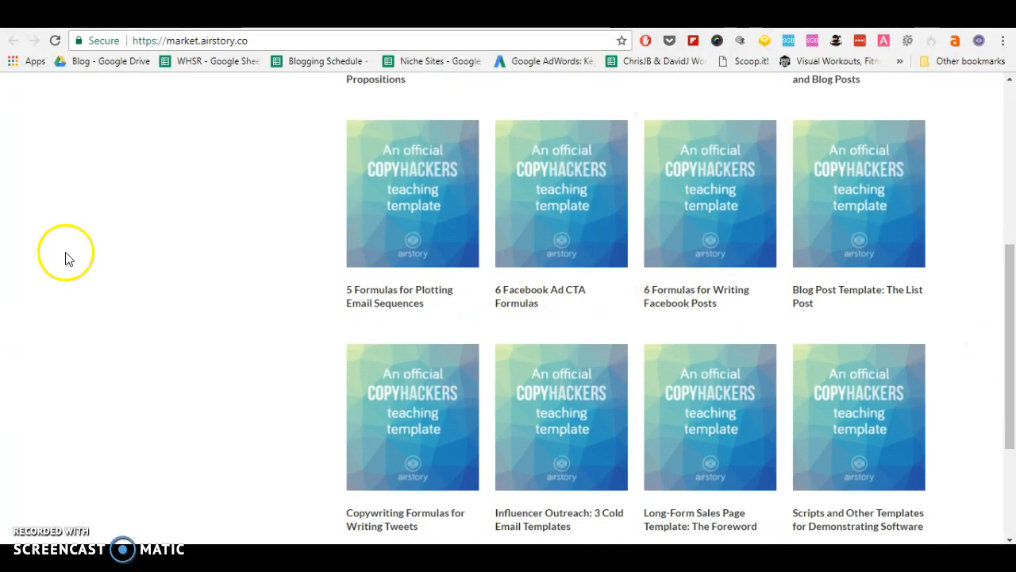
left_click_drag(1007, 252, 1003, 281)
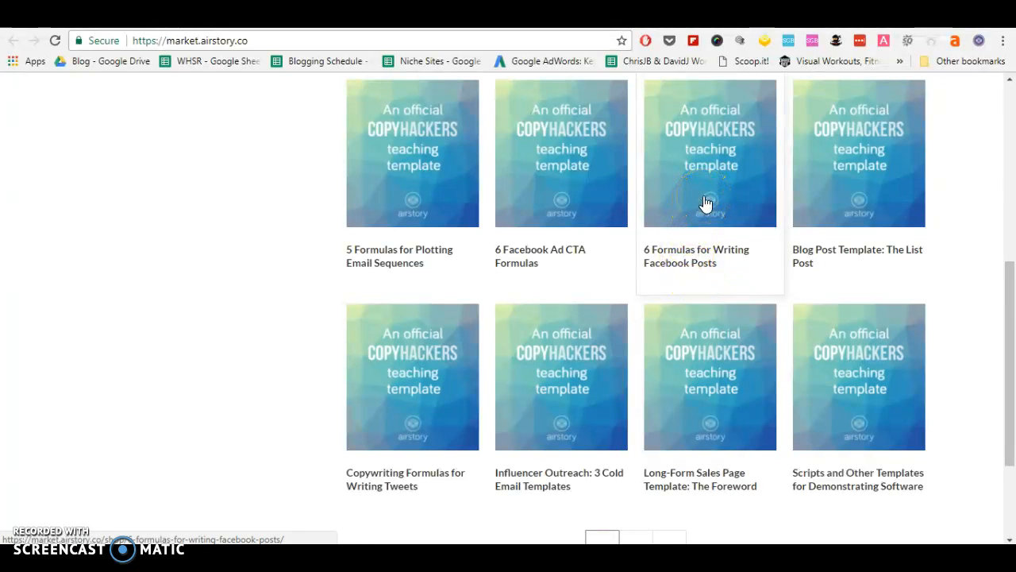
left_click_drag(1012, 272, 1014, 194)
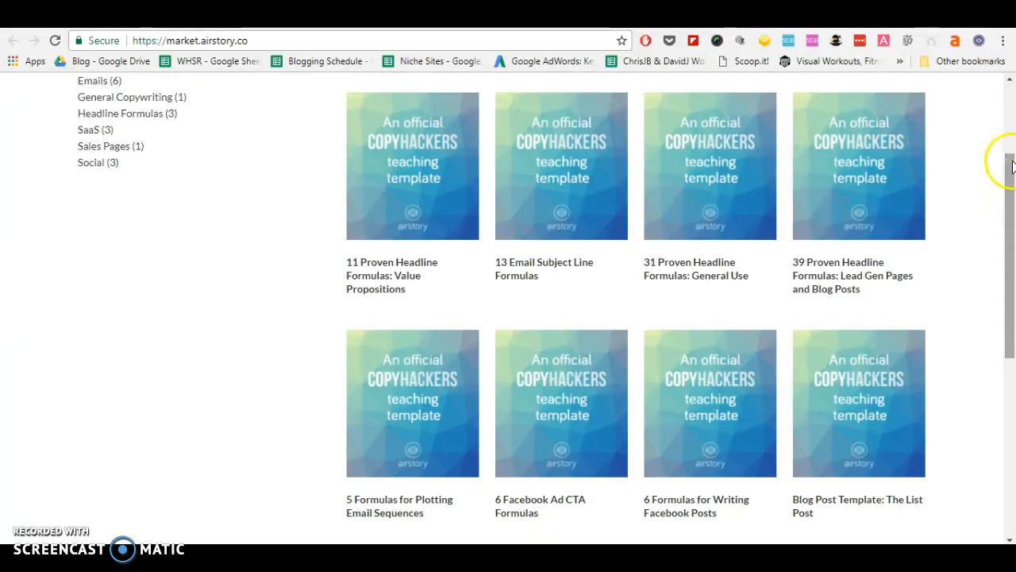
left_click_drag(1011, 168, 1008, 295)
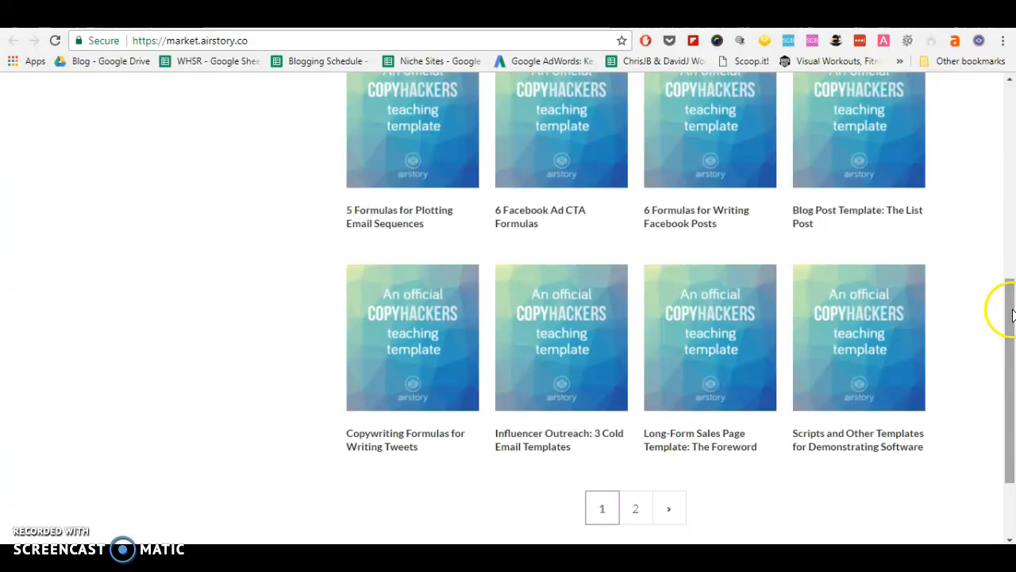
left_click_drag(1005, 310, 998, 288)
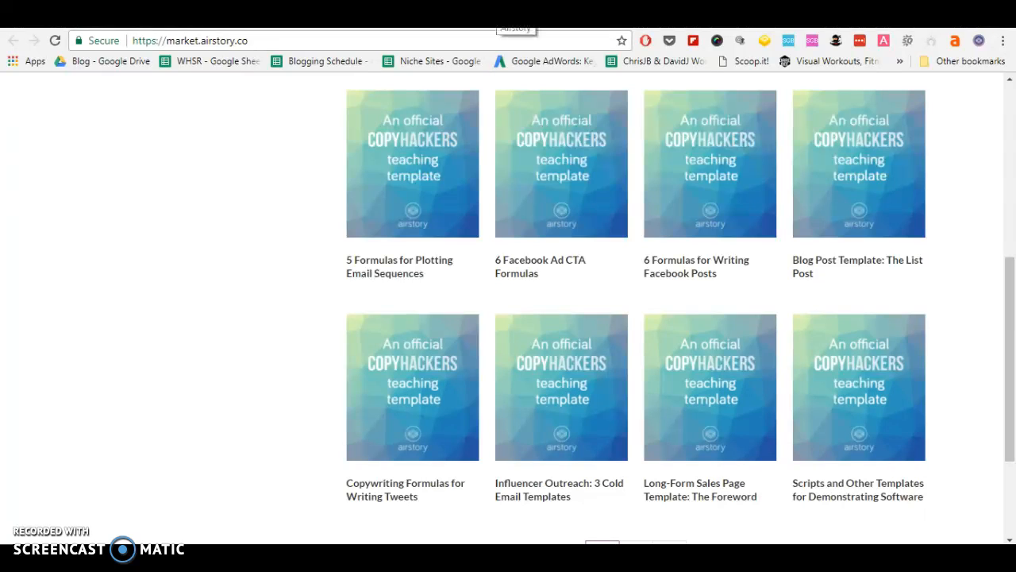
left_click(524, 16)
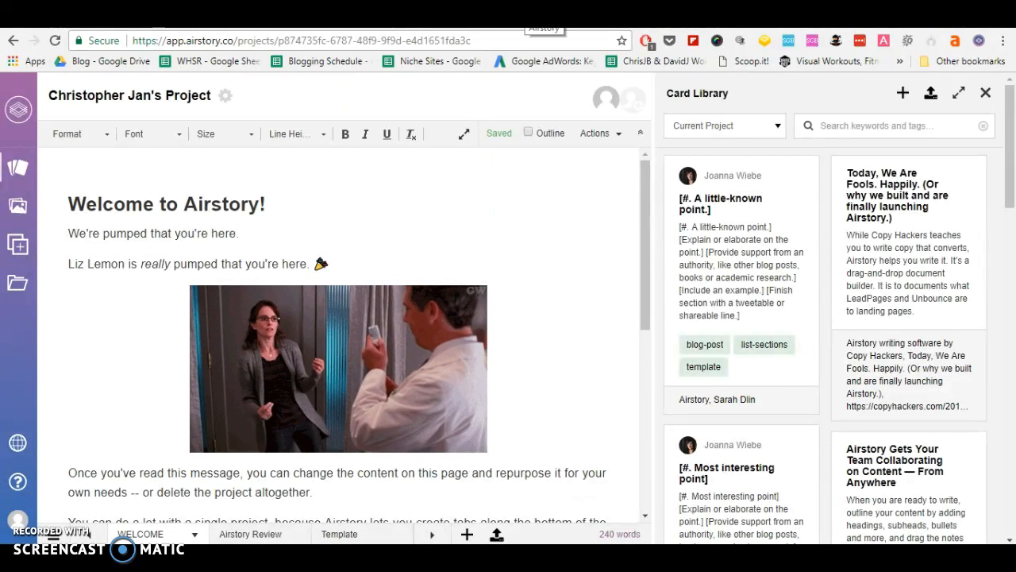